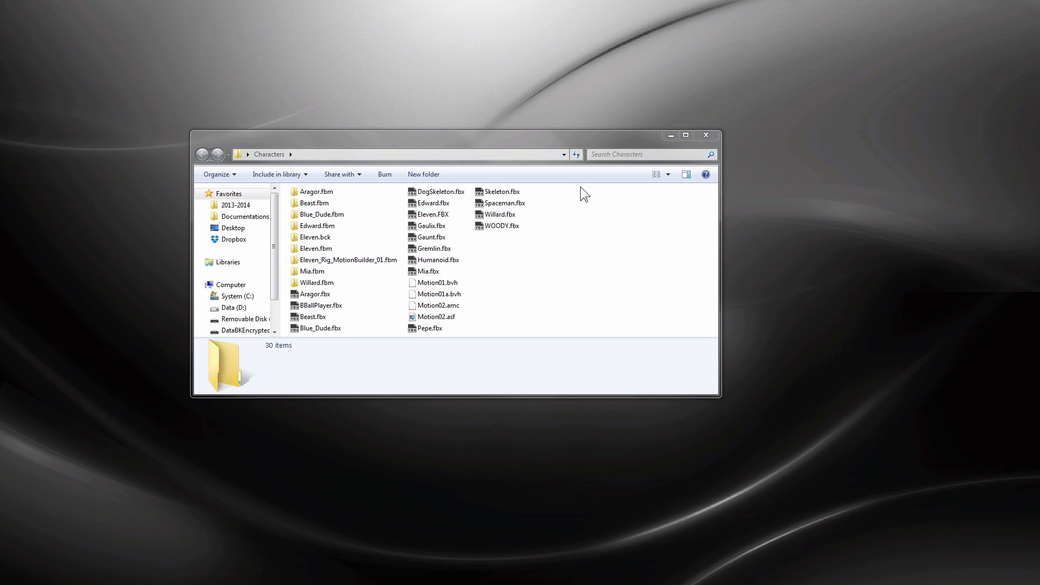
Step: Open Motion02.asf in Notepad without making Notepad the default program for this file type, and maximize the window
click(443, 315)
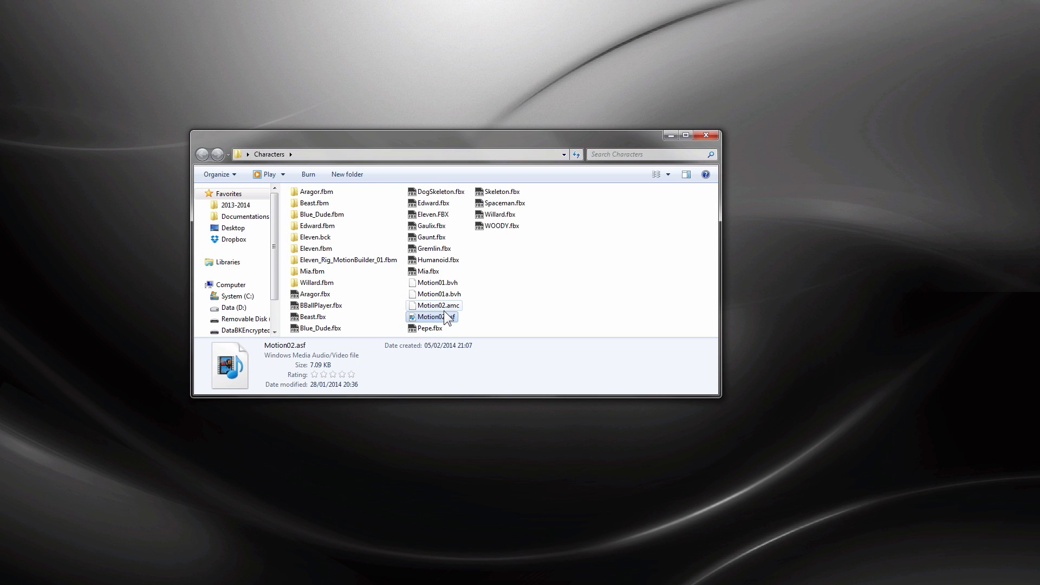
click(445, 305)
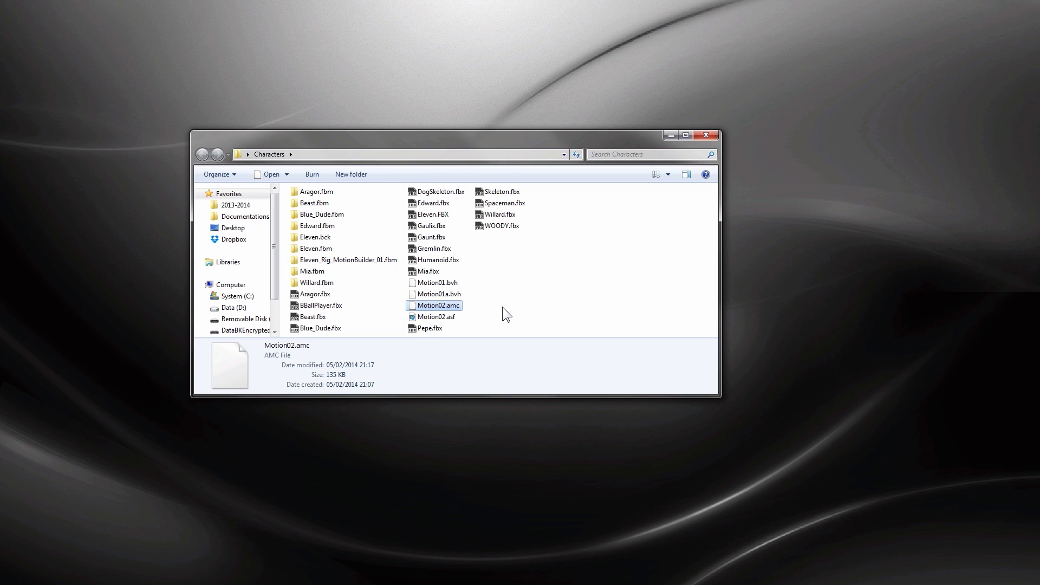
right_click(441, 318)
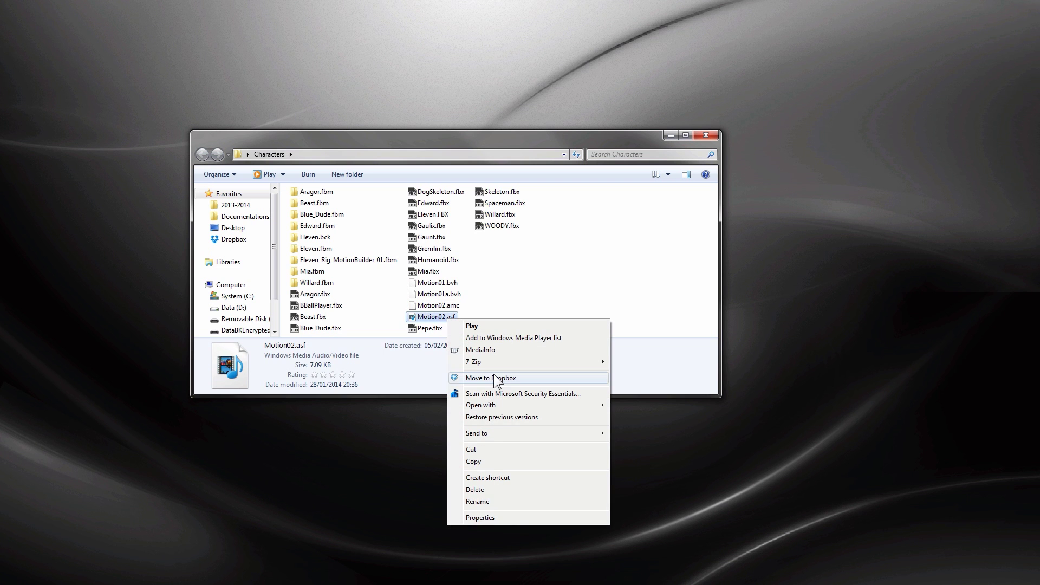
mouse_move(508, 405)
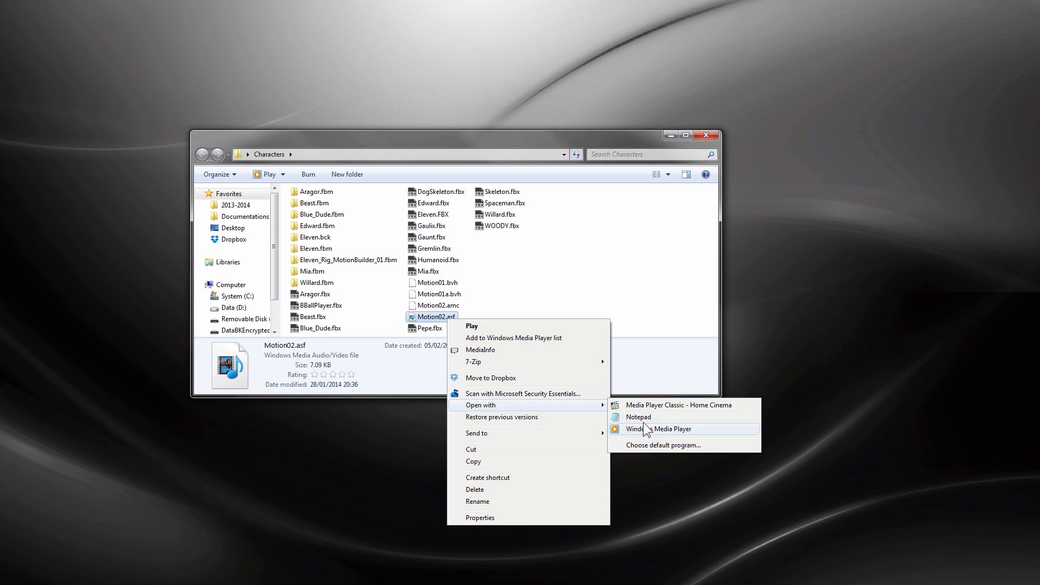
click(662, 444)
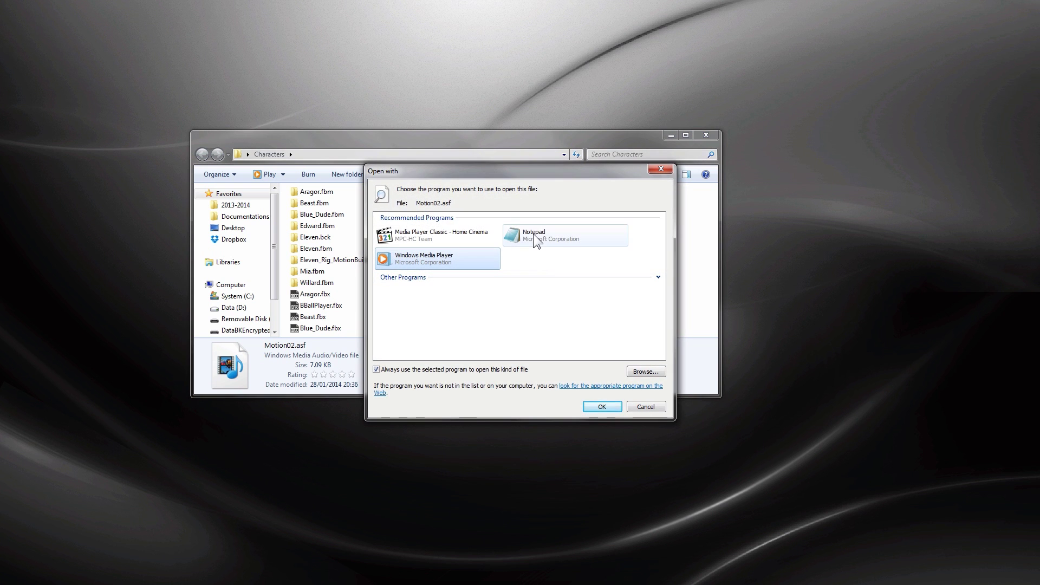
click(534, 235)
click(447, 371)
click(599, 406)
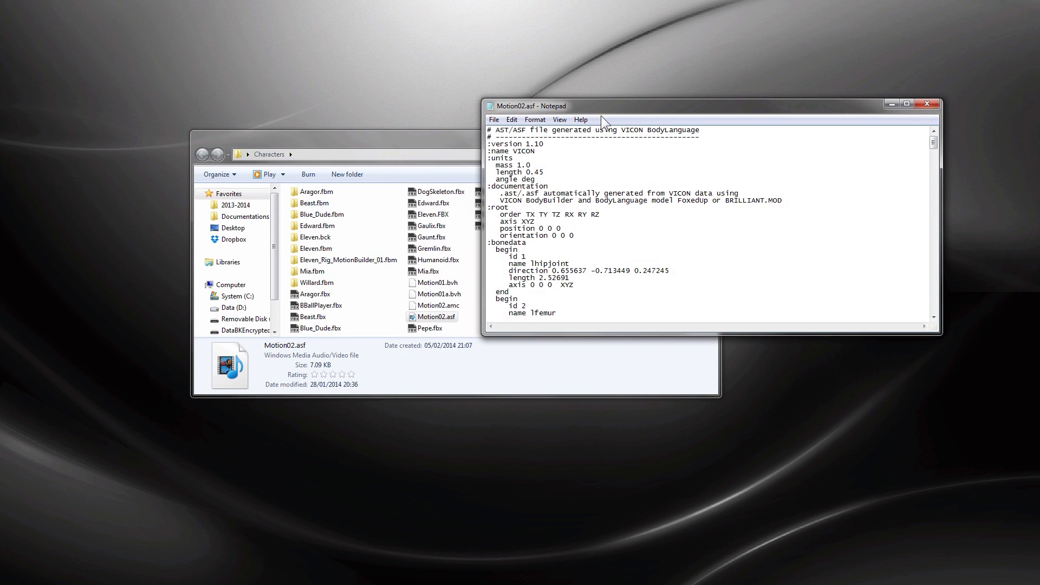
drag(601, 111, 275, 2)
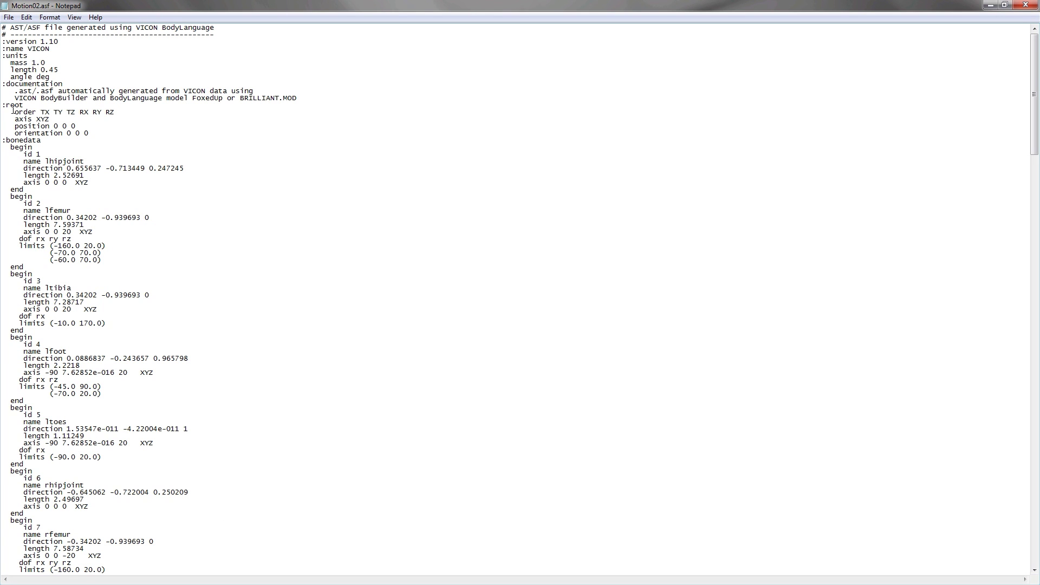
Step: Examine the root section, its channel order, and the bone names and degrees of freedom listed under bonedata
drag(7, 107, 25, 106)
drag(49, 161, 85, 161)
drag(50, 210, 76, 209)
drag(50, 288, 77, 287)
drag(49, 352, 73, 350)
drag(49, 422, 77, 424)
scroll(84, 417, down, 18)
scroll(95, 346, up, 3)
scroll(96, 346, up, 15)
drag(50, 246, 71, 239)
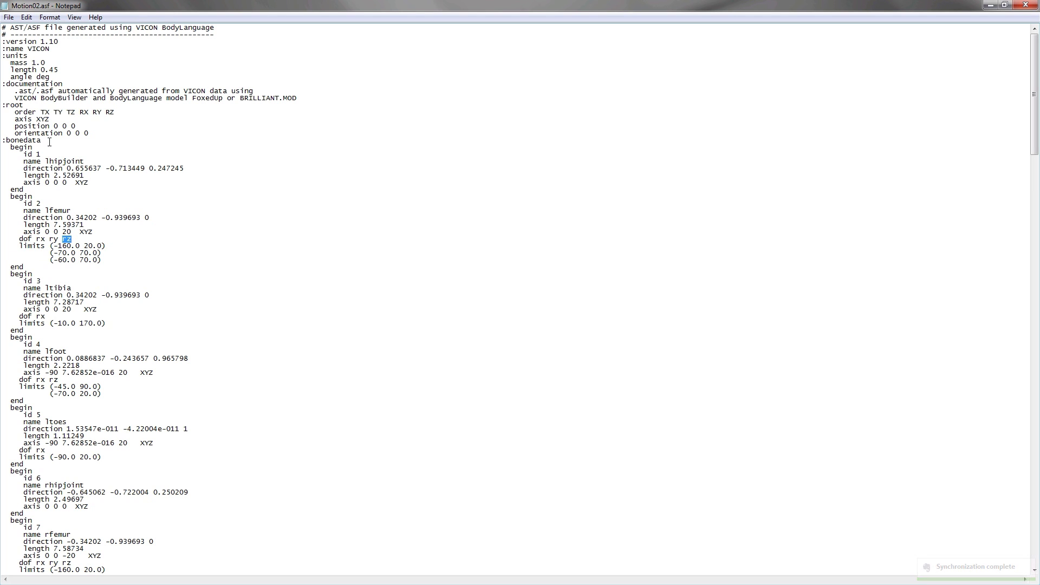
drag(24, 105, 2, 106)
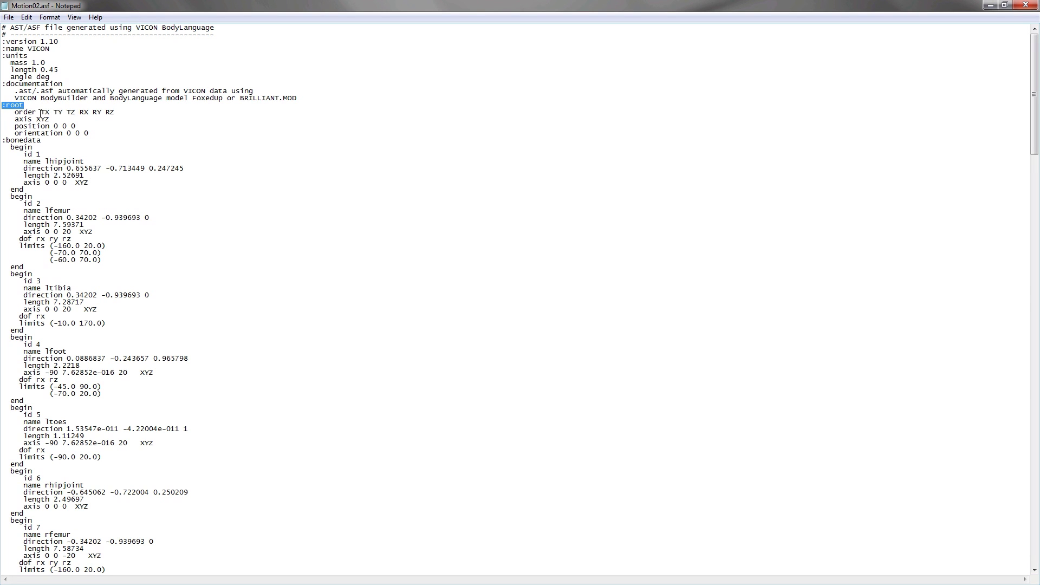
drag(41, 112, 76, 111)
Step: Examine the hierarchy section at the end of the file, including the joints attached to root, lhipjoint and lowerback
scroll(138, 179, down, 20)
scroll(157, 198, down, 20)
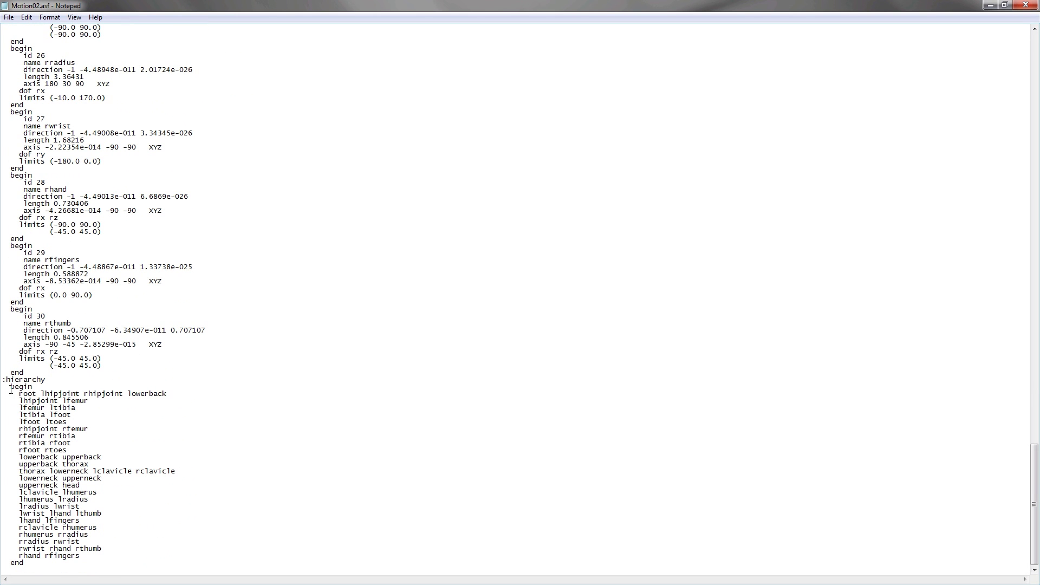
drag(4, 378, 70, 369)
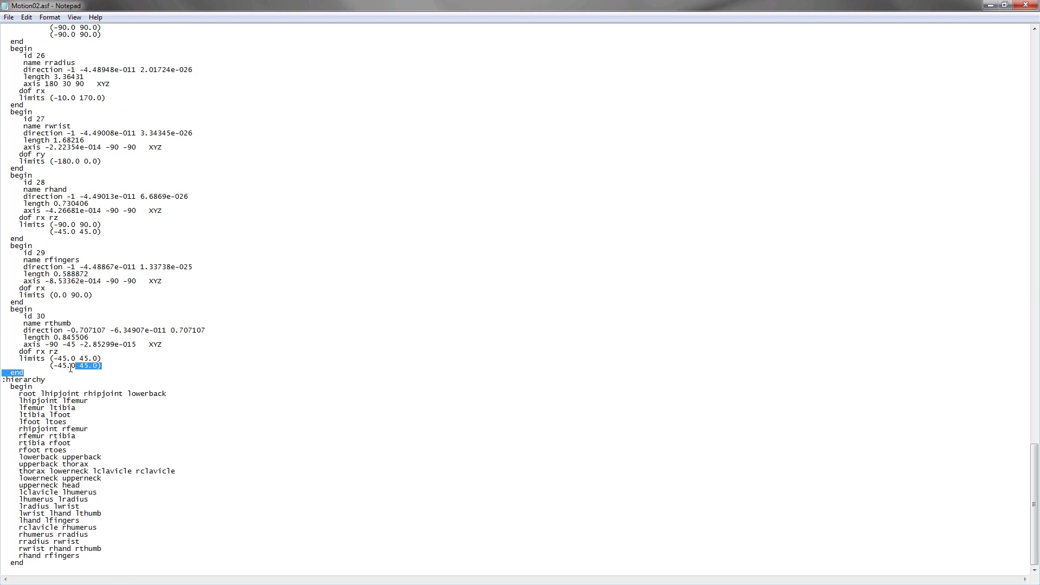
double_click(27, 394)
drag(45, 394, 161, 397)
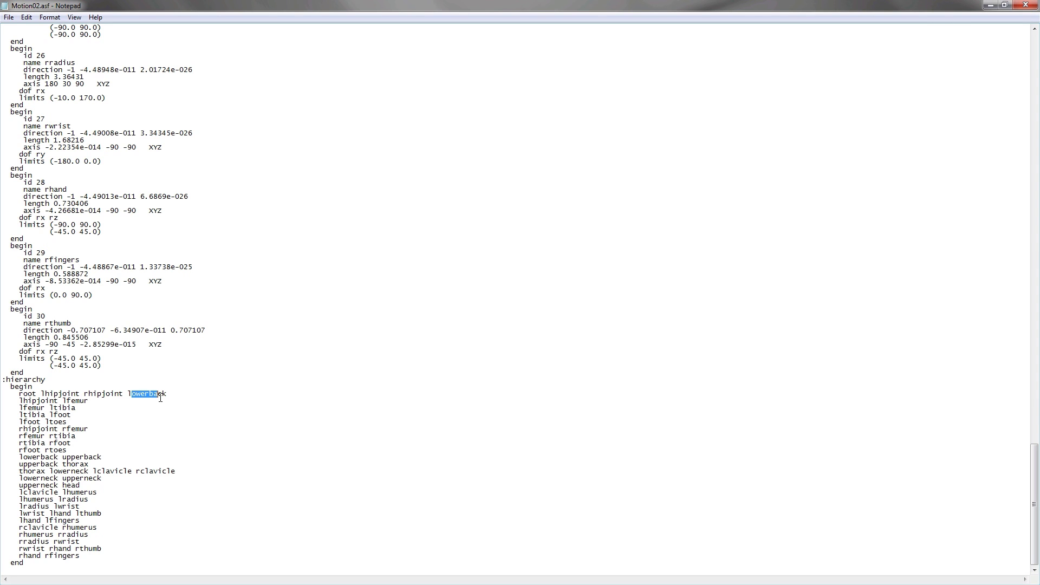
click(21, 475)
drag(19, 401, 88, 401)
drag(20, 457, 100, 461)
Step: Close Motion02.asf and open Motion02.amc from the Characters folder in Notepad
drag(419, 5, 359, 322)
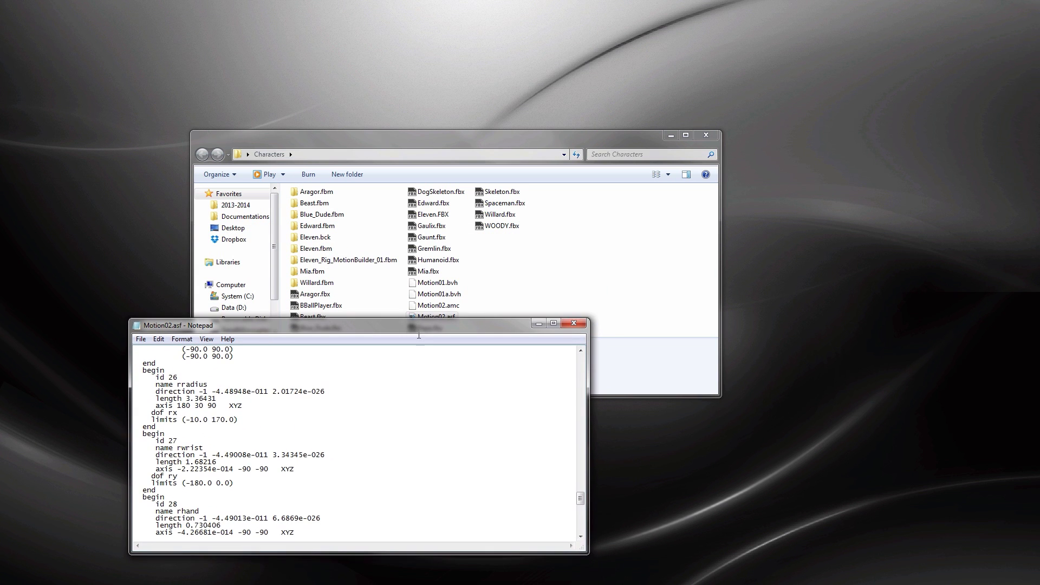
click(580, 322)
click(542, 308)
click(454, 307)
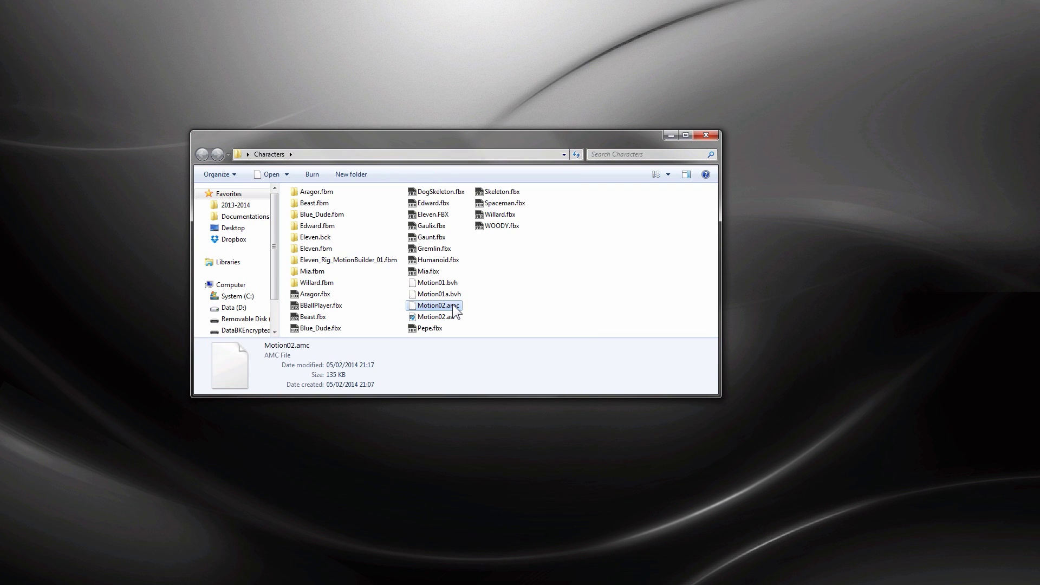
right_click(453, 307)
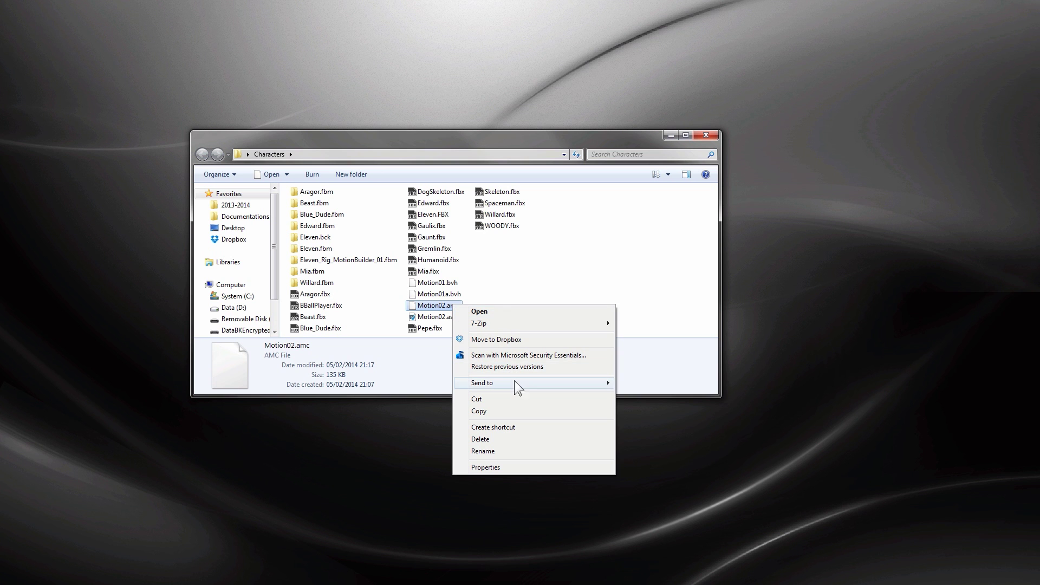
click(534, 311)
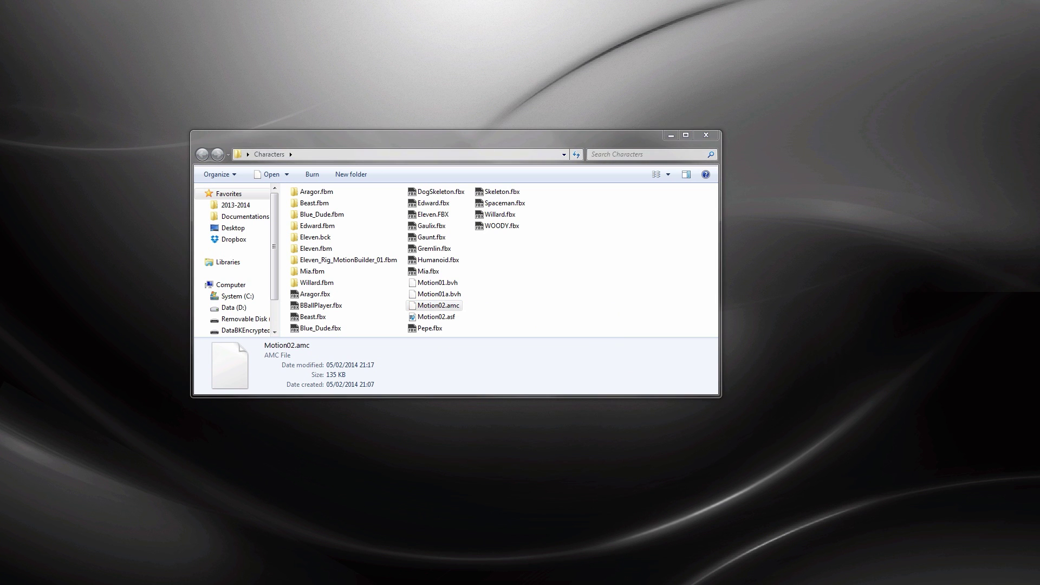
click(330, 303)
click(418, 324)
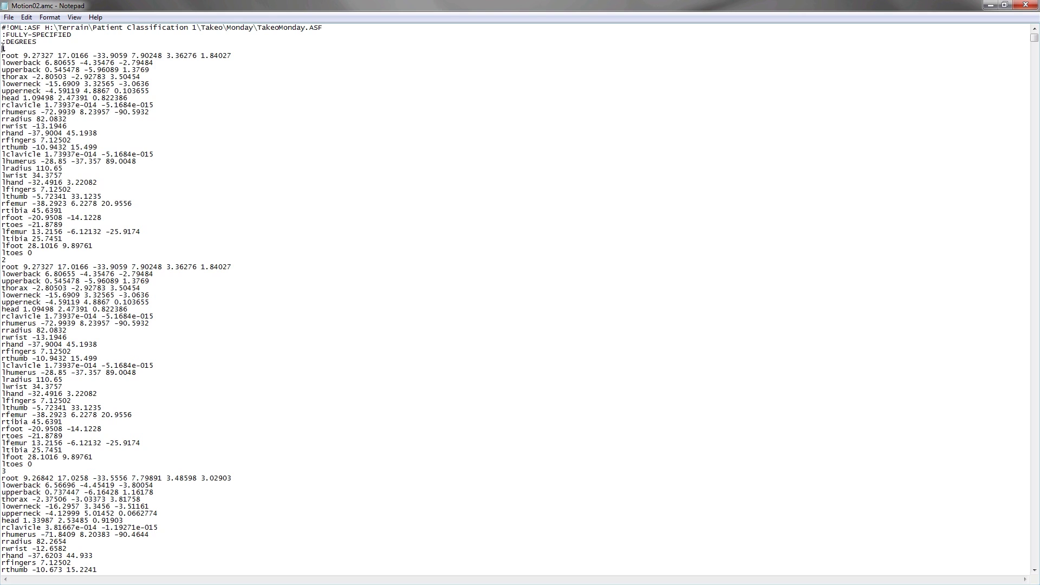
Step: Examine the numbered frame blocks and the root's translation and rotation values and the joint rotations in frame 1
drag(2, 49, 117, 253)
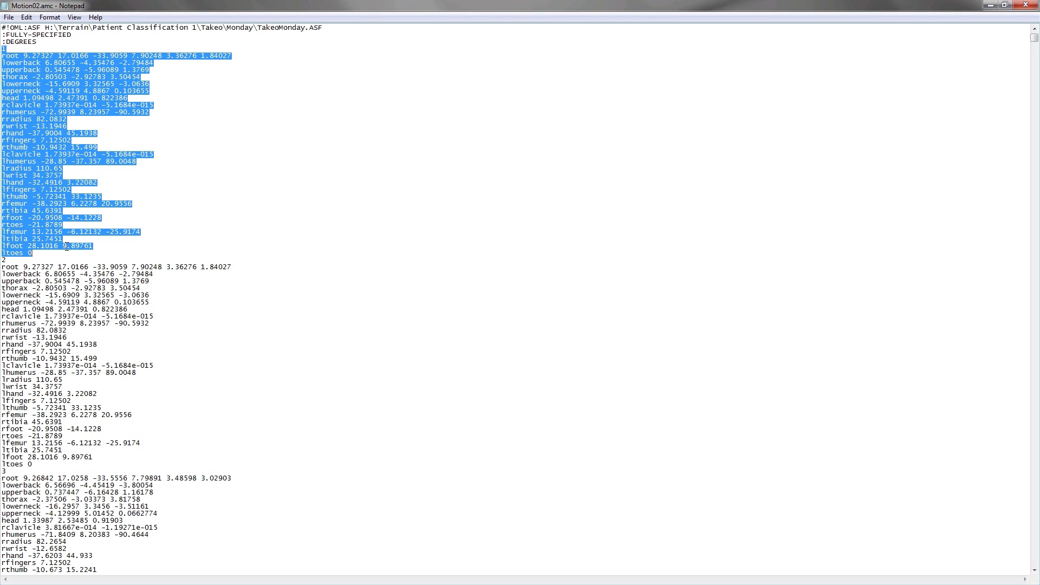
drag(3, 260, 140, 465)
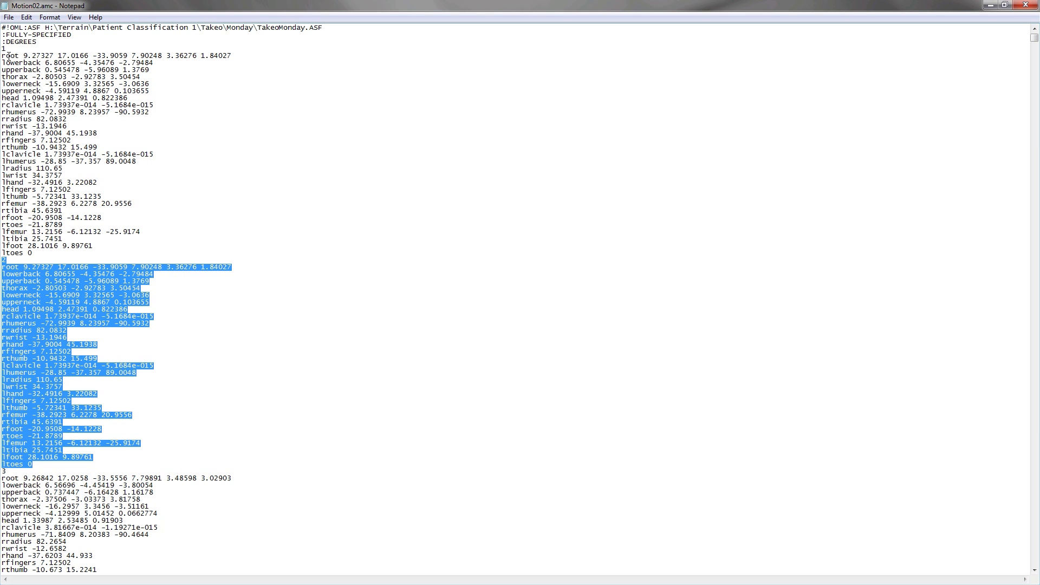
drag(2, 56, 164, 62)
drag(6, 69, 169, 70)
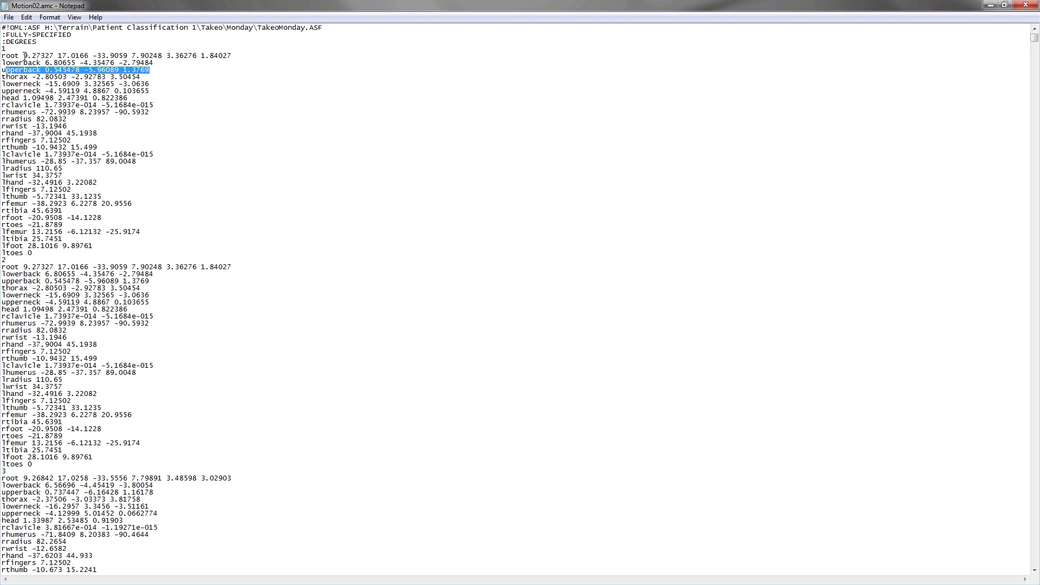
drag(24, 55, 127, 56)
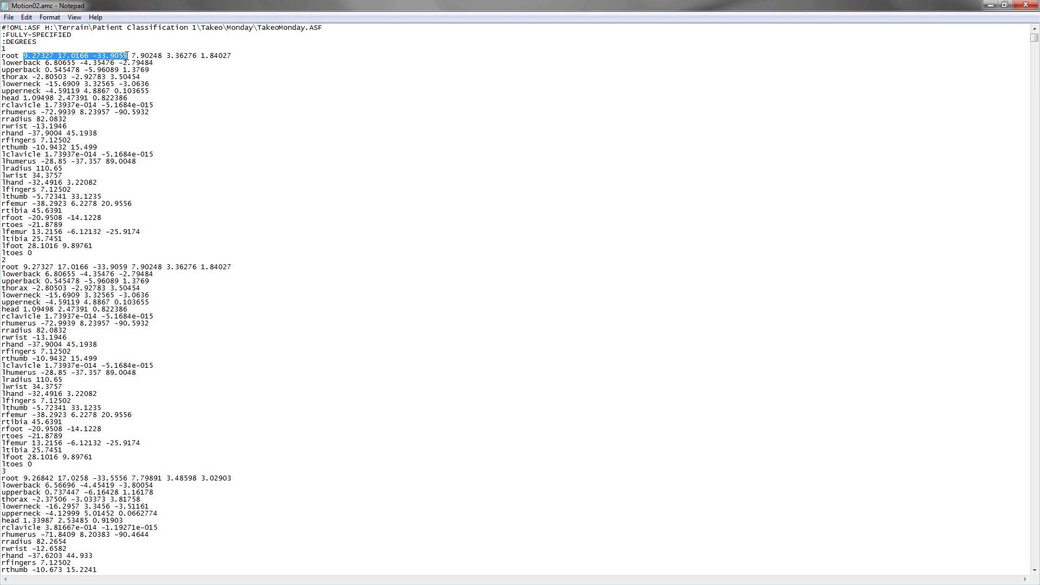
drag(132, 56, 236, 56)
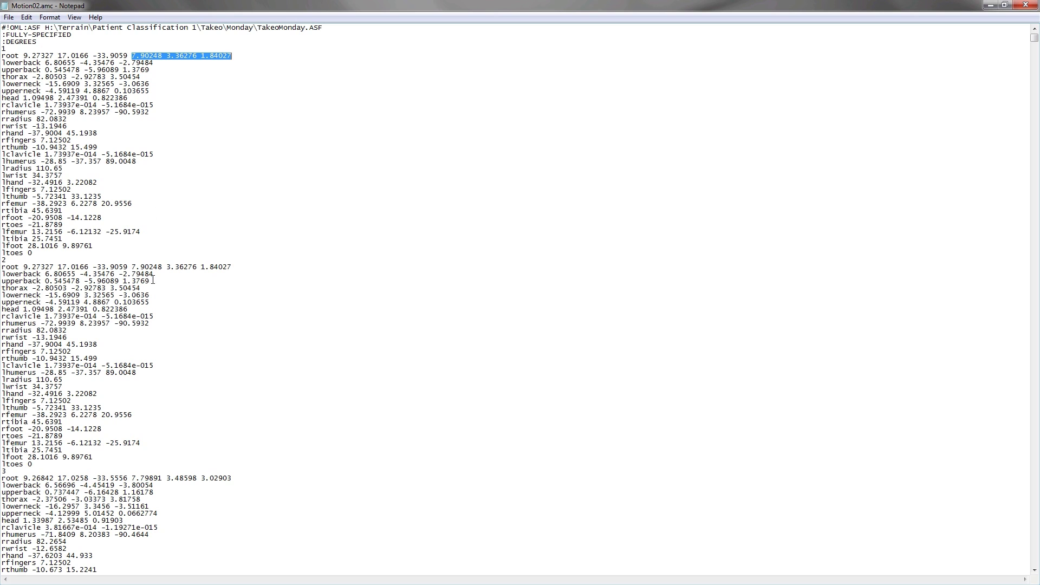
click(31, 175)
drag(31, 175, 76, 177)
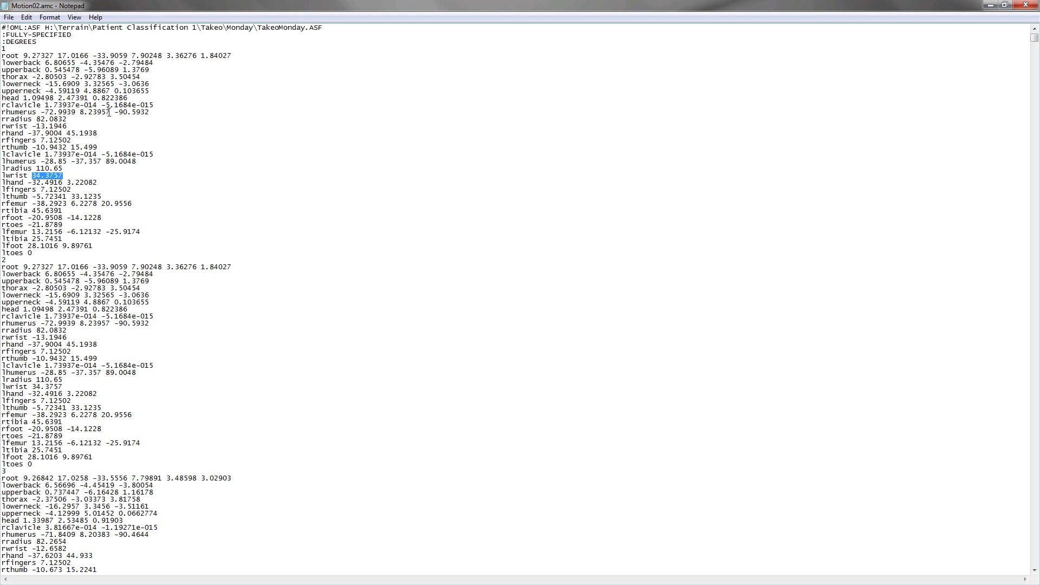
drag(3, 55, 76, 265)
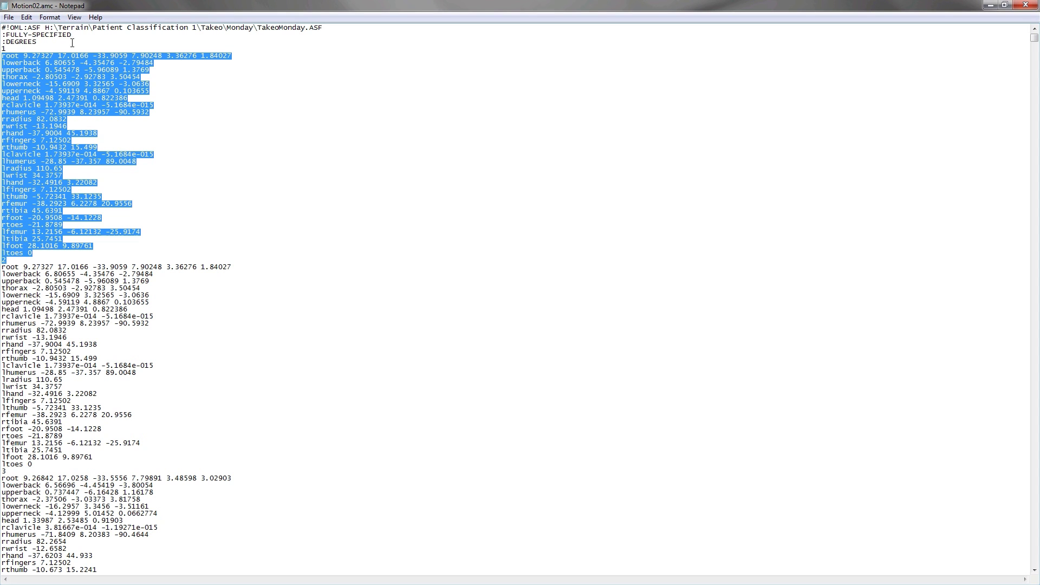
click(45, 62)
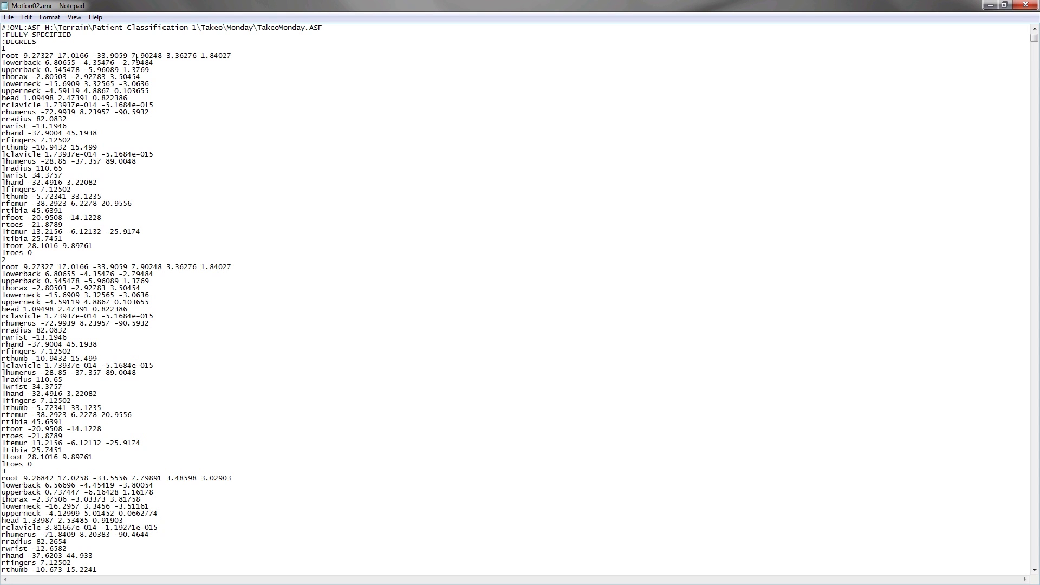
Step: Replace the three rotation values of root in frame 1 with 0 0 0, keeping its translation values
drag(132, 56, 154, 56)
text(0 0)
key(shift+Right)
key(shift+Right)
key(shift+Right)
key(shift+Right)
key(shift+Right)
key(shift+Right)
text(0)
Step: Set the three lowerback rotation values in frame 1 to 0 0 0
key(ctrl+shift+Right)
key(shift+Left)
text(0)
key(Right)
key(shift+Right)
key(ctrl+shift+Right)
key(shift+Left)
text(0)
key(Right)
key(shift+Right)
key(ctrl+shift+Right)
key(shift+Left)
text(0)
Step: Set the three upperback rotation values in frame 1 to 0 0 0
key(ctrl+shift+Right)
key(shift+Right)
key(shift+Left)
key(shift+Left)
text(0)
key(Right)
key(shift+Right)
key(ctrl+shift+Right)
key(shift+Left)
text(0)
key(Right)
key(shift+Right)
key(ctrl+shift+Right)
key(shift+Left)
text(0)
Step: Set the three thorax rotation values in frame 1 to 0 0 0
key(ctrl+shift+Right)
key(Left)
key(ctrl+shift+Right)
key(shift+Left)
key(Left)
key(Left)
key(ctrl+shift+Right)
key(shift+Left)
text(0)
key(ctrl+shift+Right)
key(shift+Left)
text(0)
key(Right)
key(ctrl+shift+Right)
key(shift+Left)
text(0)
Step: Replace the lowerneck and upperneck rotation values in frame 1 with 0 0 0 each
key(ctrl+shift+Right)
key(ctrl+shift+Right)
key(ctrl+shift+Right)
key(ctrl+shift+Right)
key(ctrl+shift+Right)
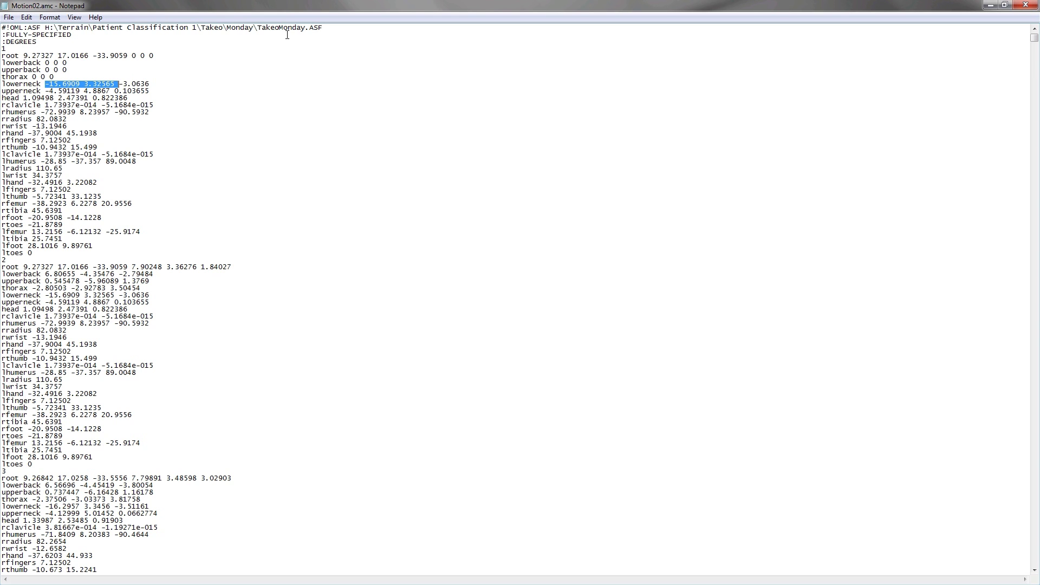
text(0 0 0)
key(Down)
key(ctrl+shift+Right)
key(ctrl+shift+Right)
key(ctrl+shift+Right)
key(ctrl+shift+Right)
key(ctrl+shift+Right)
text(0 0 0)
Step: Replace the head rotations in frame 1 with 0 0 0 and the rclavicle rotations with 0 0
key(ctrl+Right)
key(ctrl+shift+Right)
key(ctrl+shift+Right)
key(ctrl+shift+Right)
key(ctrl+shift+Right)
key(ctrl+shift+Right)
text(0 0 0)
key(Down)
key(ctrl+shift+Right)
key(ctrl+shift+Right)
key(ctrl+shift+Right)
key(ctrl+shift+Right)
key(ctrl+shift+Right)
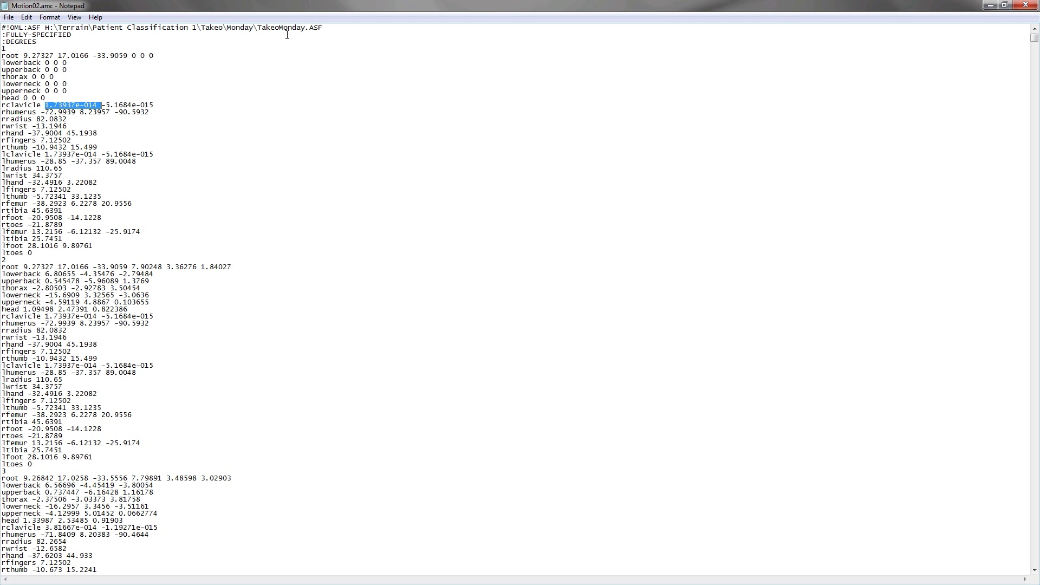
text(0 0)
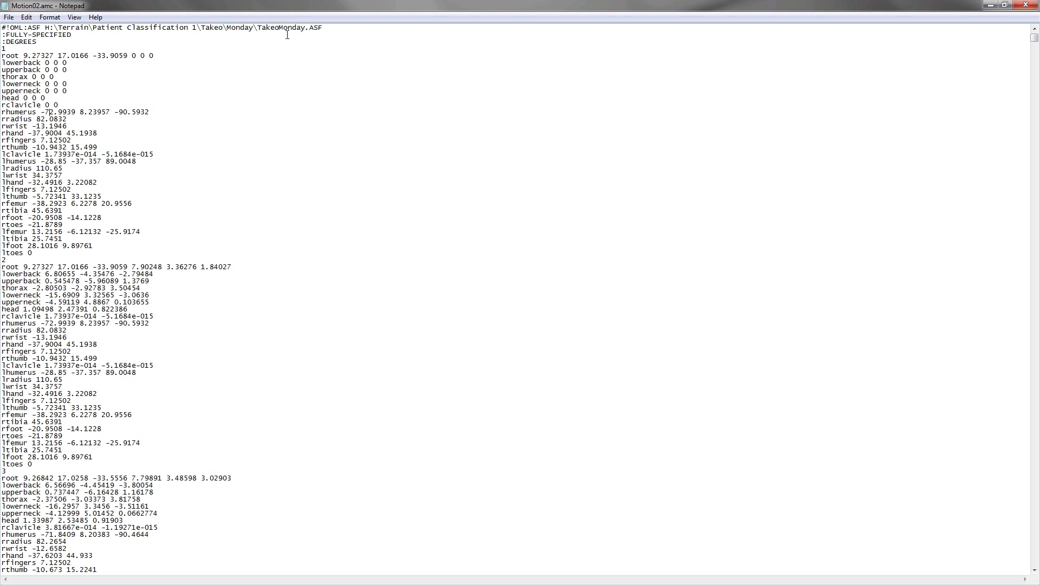
Step: Replace the rhumerus rotations in frame 1 with 0 0 0 and the rradius rotation with 0
key(ctrl+shift+Right)
key(ctrl+shift+Right)
key(ctrl+shift+Right)
key(ctrl+shift+Right)
key(ctrl+shift+Right)
text(0 0 0)
key(Down)
key(shift+End)
text(0)
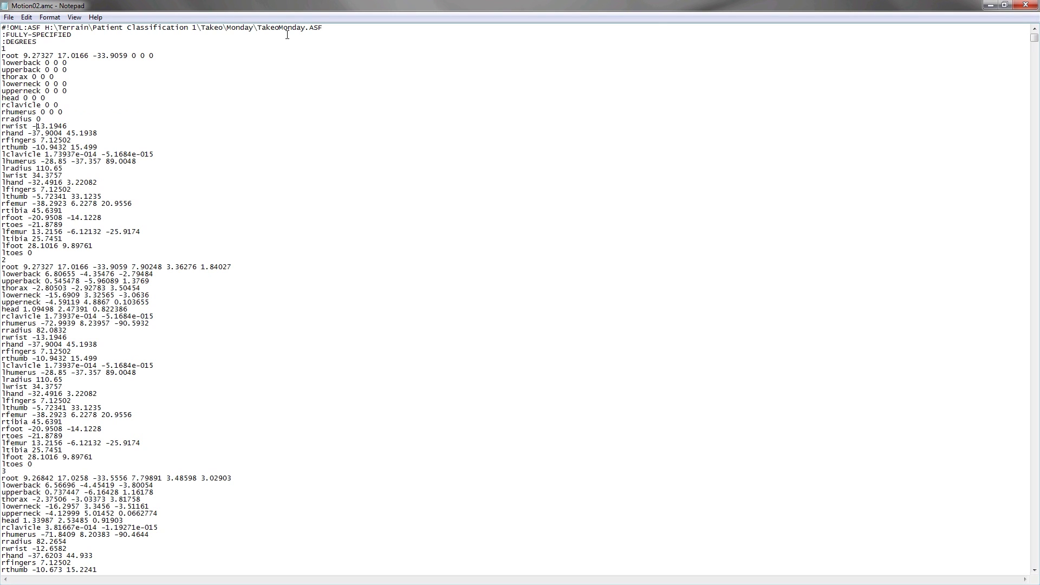
Step: Zero the right hand joints in frame 1: rwrist 0, rhand 0 0, rfingers 0 and rthumb 0 0
key(shift+End)
text(0)
key(shift+End)
text(0 0)
key(Down)
key(shift+End)
text(0)
key(Down)
key(shift+End)
text(0)
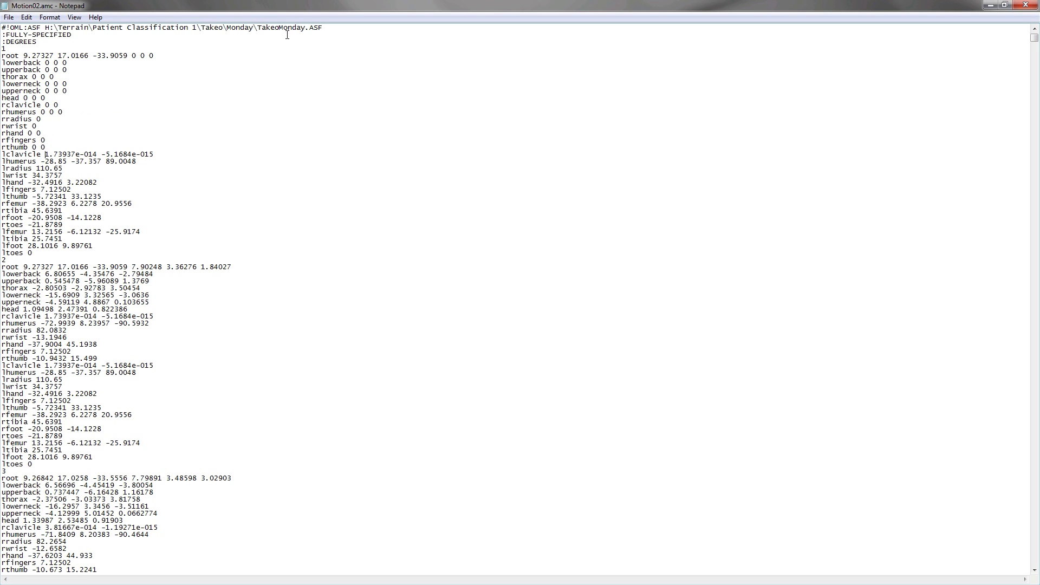
Step: Replace the two lclavicle rotation values in frame 1 with 0 0
key(ctrl+shift+Right)
key(ctrl+shift+Right)
key(ctrl+shift+Right)
key(ctrl+shift+Right)
key(ctrl+shift+Right)
text(0)
Step: Replace the lhumerus rotations in frame 1 with 0 0 0 and the lradius rotation with 0
key(ctrl+shift+Right)
key(ctrl+shift+Right)
key(ctrl+shift+Right)
key(ctrl+shift+Right)
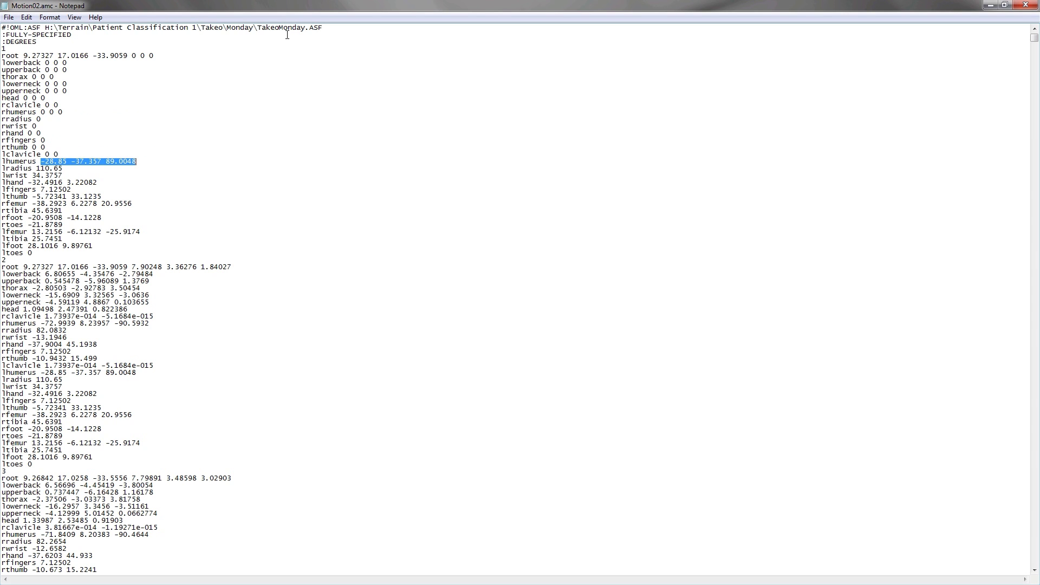
text(0 0 0)
key(Down)
key(ctrl+shift+Right)
text(0)
Step: Replace the lwrist rotation in frame 1 with 0 and the lhand rotations with 0 0
key(Down)
key(ctrl+shift+Right)
text(0)
key(Down)
key(ctrl+shift+Right)
key(ctrl+shift+Right)
key(ctrl+shift+Right)
text(0 0)
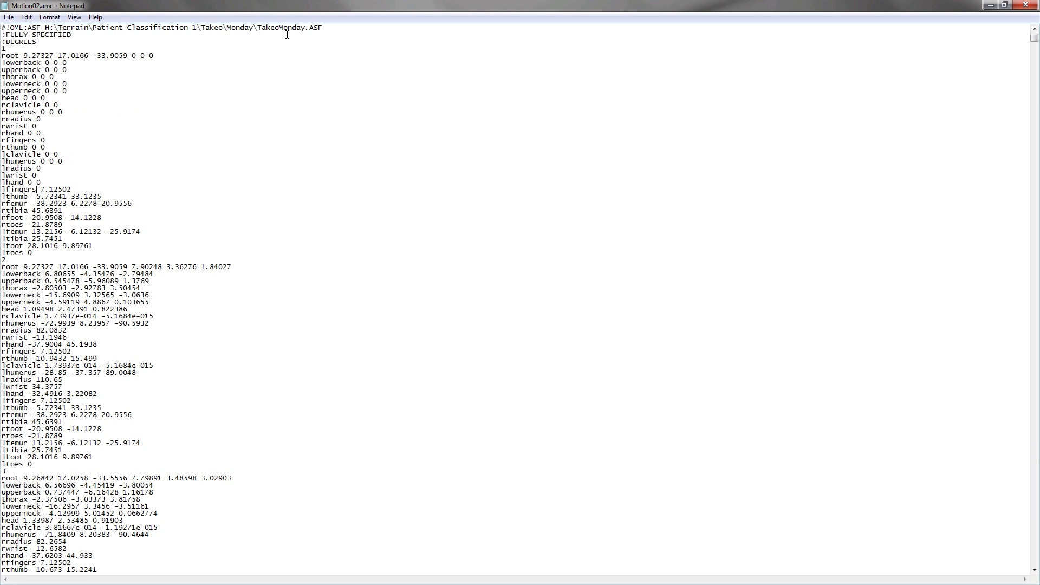
Step: Set the lfingers rotation in frame 1 to 0 and the lthumb rotations to 0 0
key(ctrl+shift+Right)
text(0)
key(Down)
key(ctrl+shift+Right)
key(ctrl+shift+Right)
key(ctrl+shift+Right)
text(0 0)
Step: Replace the rfemur rotations in frame 1 with 0 0 0 and the rtibia rotation with 0
key(Down)
key(ctrl+shift+Right)
key(ctrl+shift+Right)
key(ctrl+shift+Right)
key(ctrl+shift+Right)
text(0 0 0)
key(Down)
key(ctrl+shift+Right)
text(0)
Step: Replace the rfoot rotations in frame 1 with 0 0 and the rtoes rotation with 0
key(ctrl+shift+Right)
key(ctrl+shift+Right)
key(ctrl+shift+Right)
key(ctrl+shift+Right)
text(0 0)
key(Down)
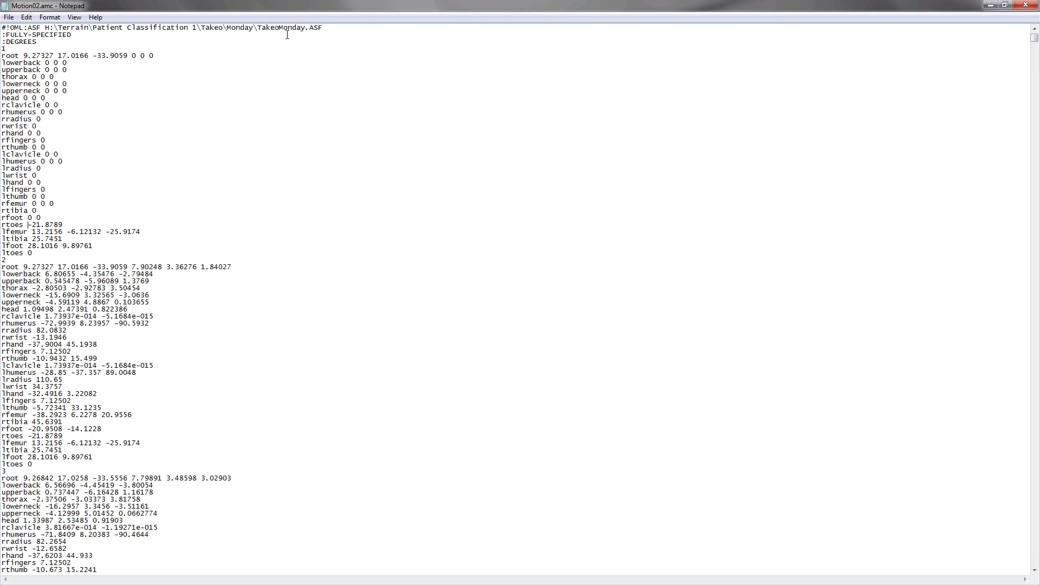
key(ctrl+shift+Right)
key(ctrl+shift+Right)
text(0)
Step: Replace the lfemur rotations in frame 1 with 0 0 0 and the ltibia rotation with 0
key(ctrl+shift+Right)
key(ctrl+shift+Right)
key(ctrl+shift+Right)
key(ctrl+shift+Right)
key(ctrl+shift+Right)
text(0 0 0)
key(Down)
key(ctrl+shift+Right)
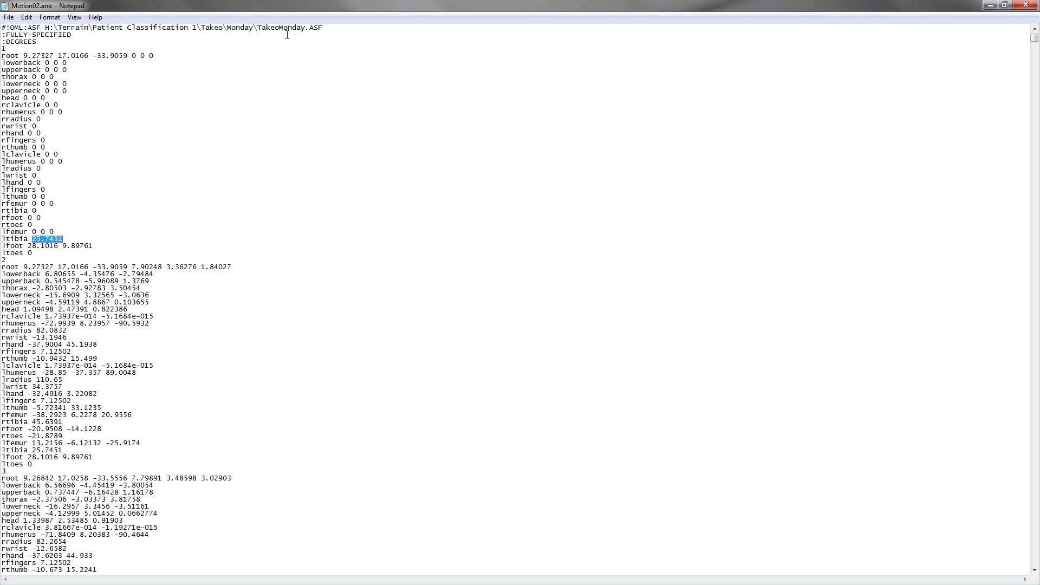
text(0)
Step: Replace the two lfoot rotation values in frame 1 with 0 0
key(Down)
key(ctrl+Left)
key(ctrl+shift+Right)
key(ctrl+shift+Right)
text(0 0)
Step: Save the edited motion as "Motion02a.amc", quotation marks included, in the Characters folder and close the file
click(9, 17)
click(37, 65)
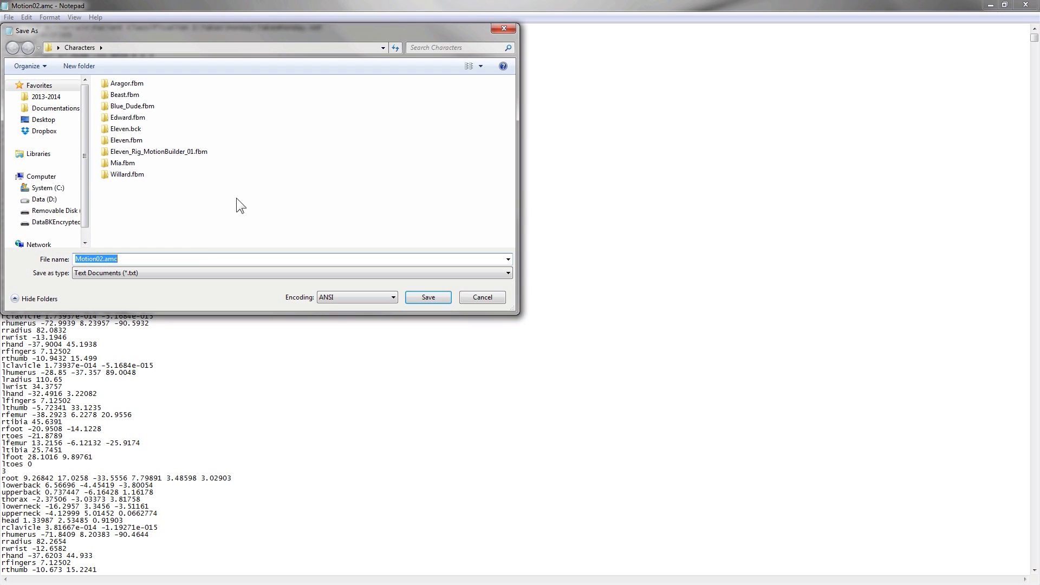
click(192, 259)
text(amc")
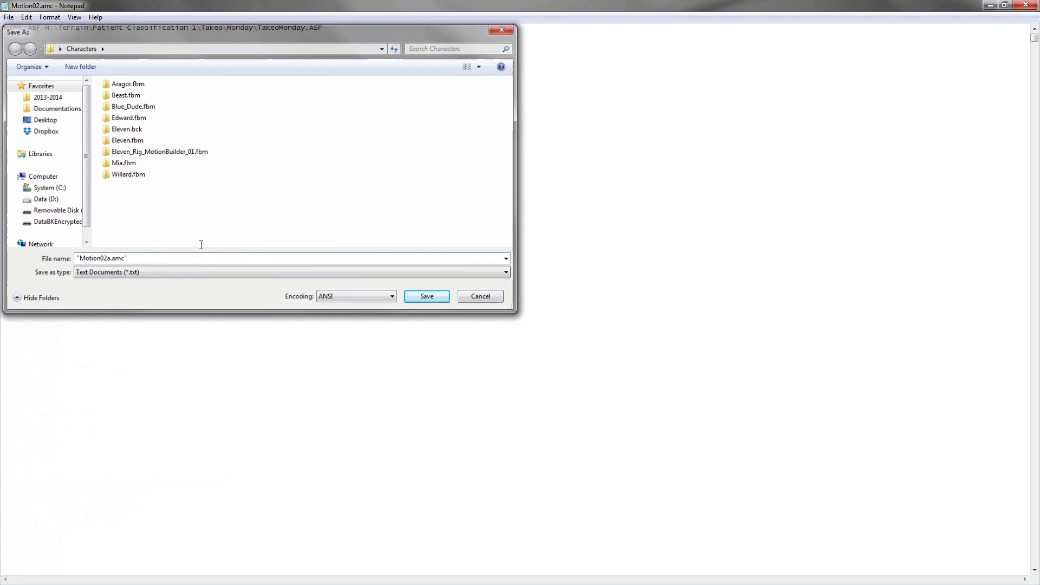
key(Return)
click(1024, 6)
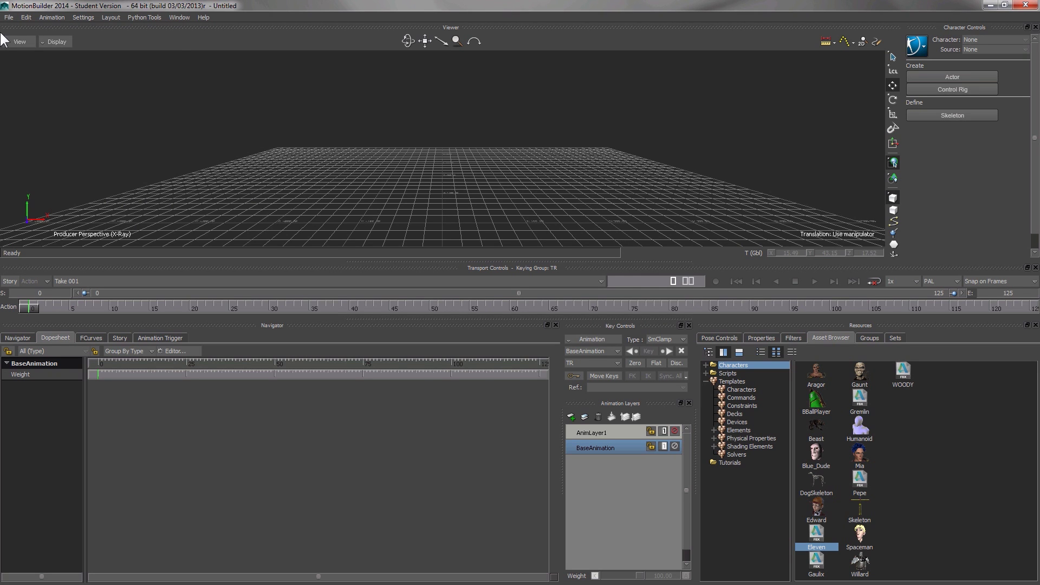
Step: In MotionBuilder, import the original motion files Motion02.asf and Motion02.amc together with the default import options
click(8, 17)
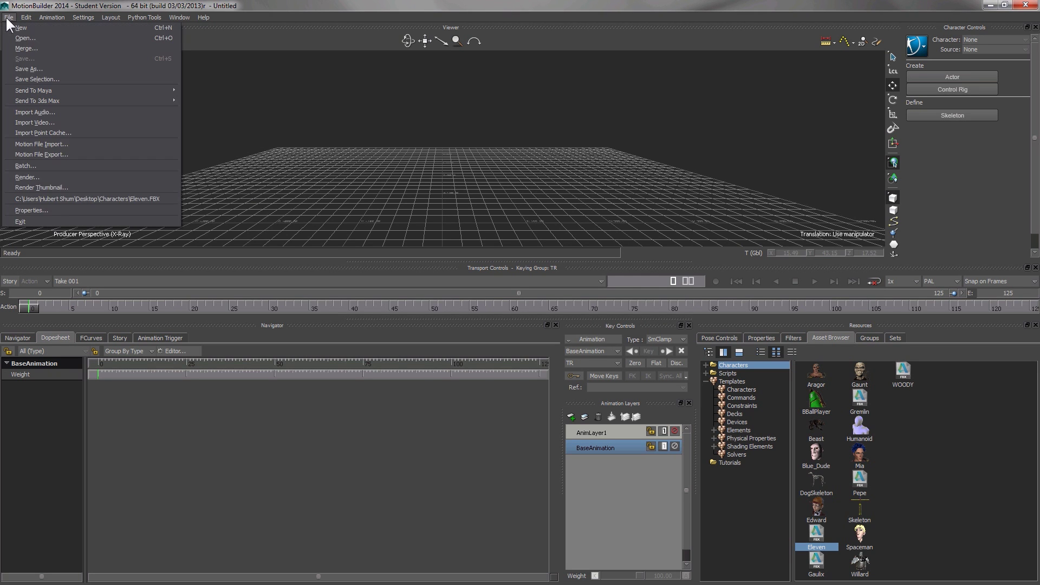
click(73, 144)
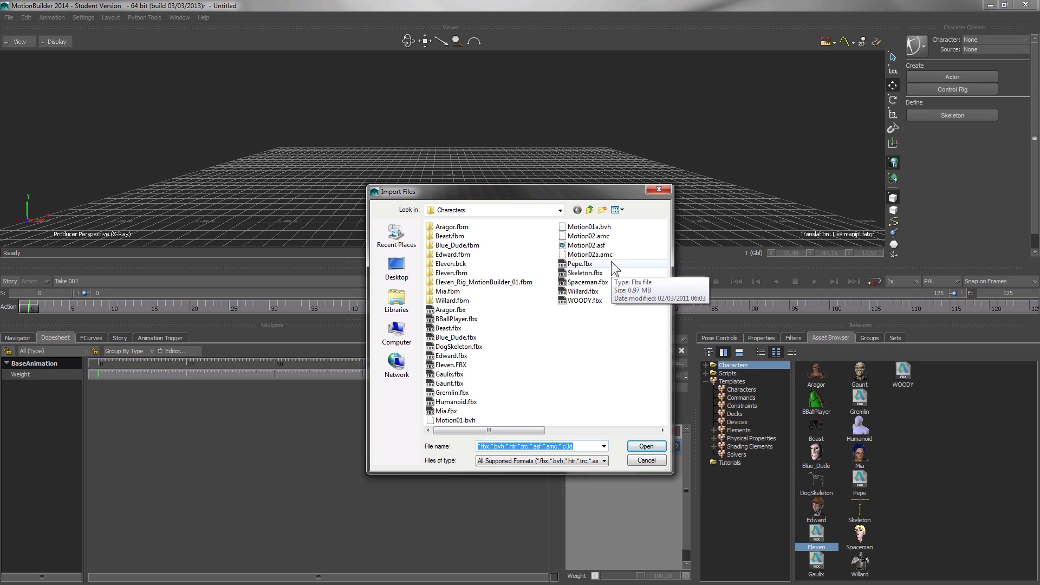
click(606, 247)
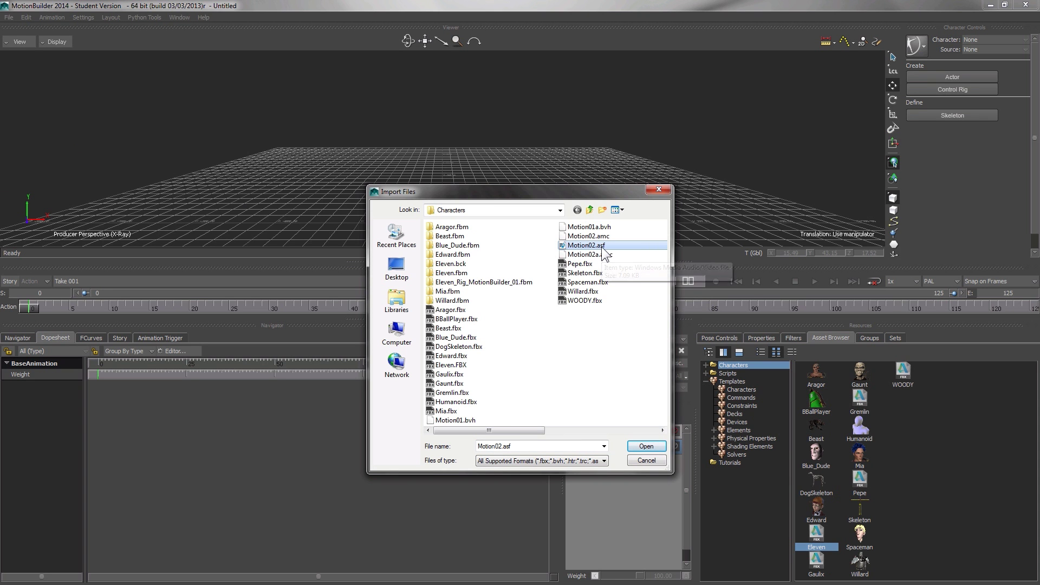
ctrl+click(593, 237)
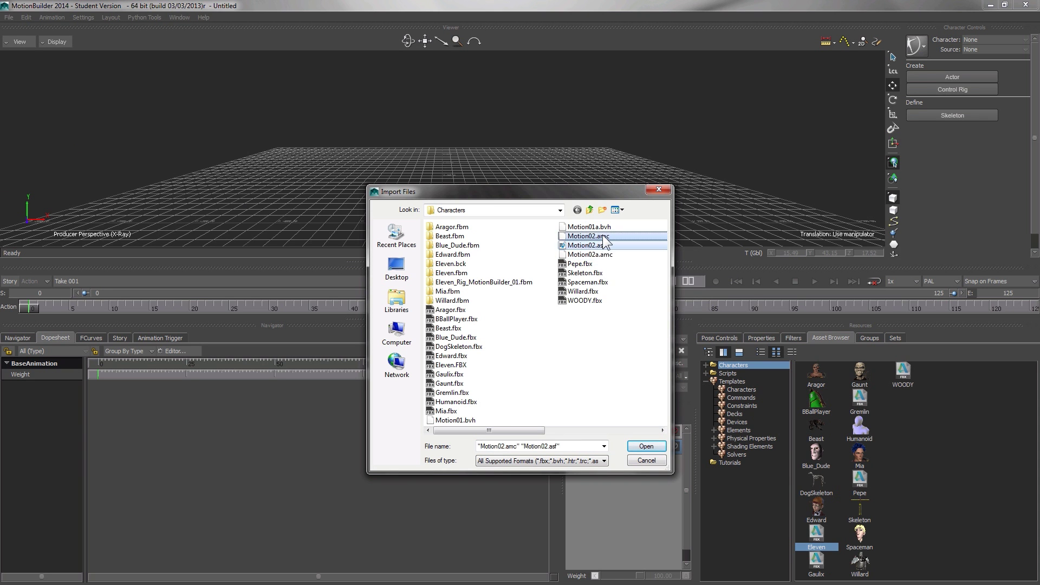
click(644, 446)
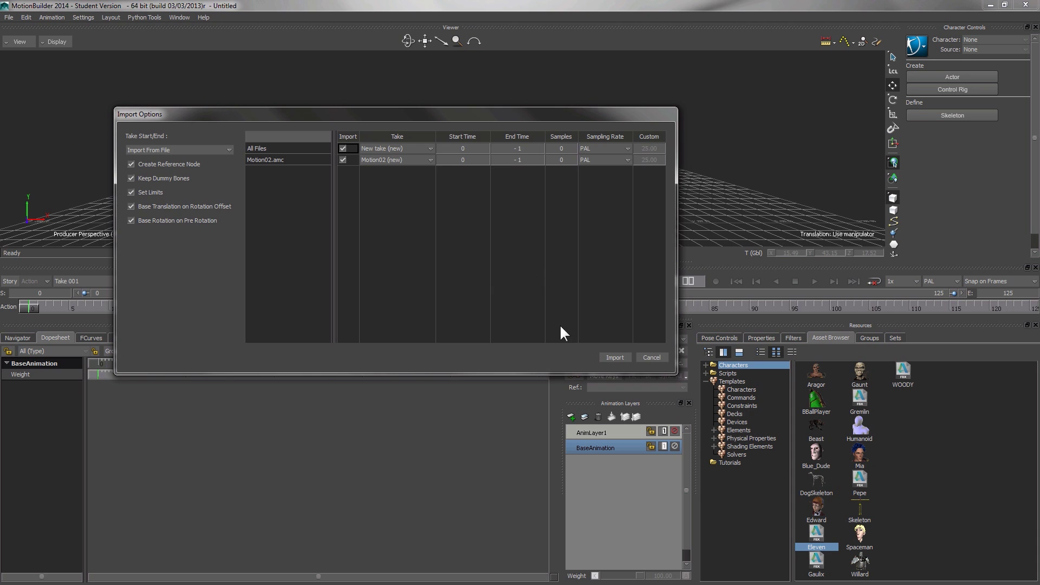
click(614, 359)
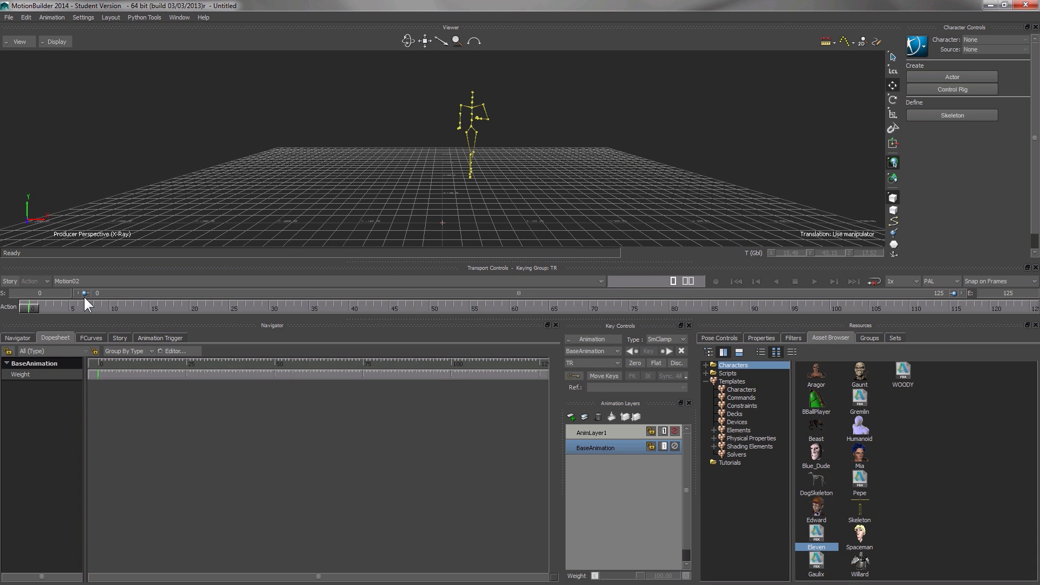
Step: Examine the imported skeleton's pose at the start of the Motion02 take
drag(28, 307, 5, 332)
scroll(501, 198, up, 5)
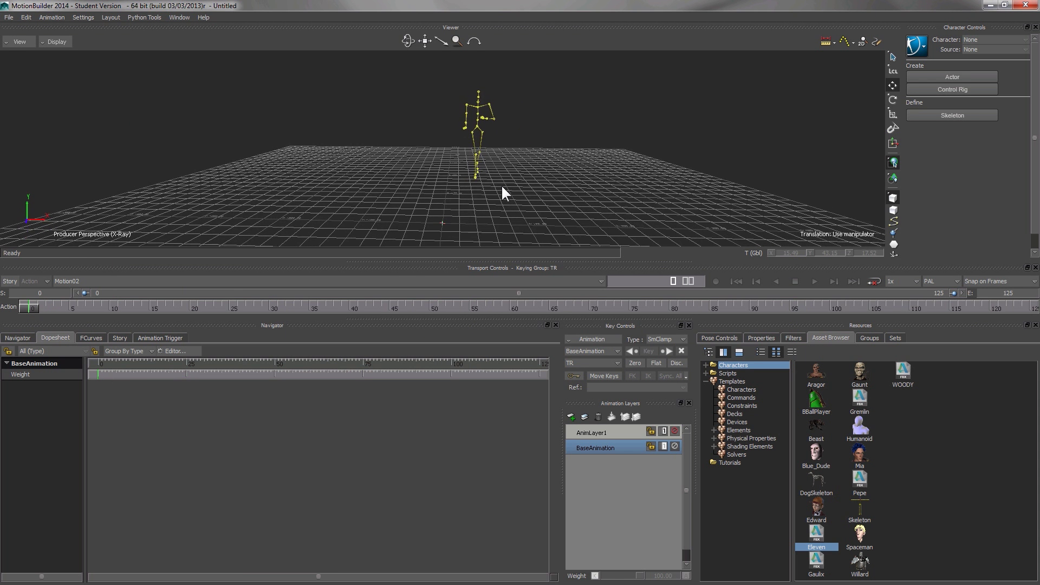
scroll(539, 122, down, 3)
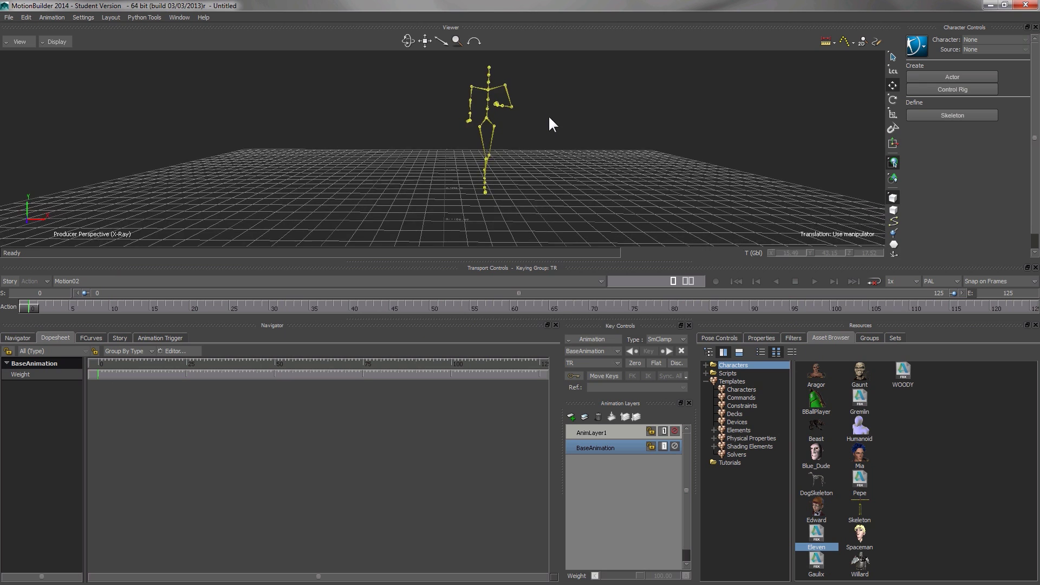
drag(562, 125, 520, 103)
Step: Start a new empty scene to clear the imported Motion02 skeleton
click(9, 17)
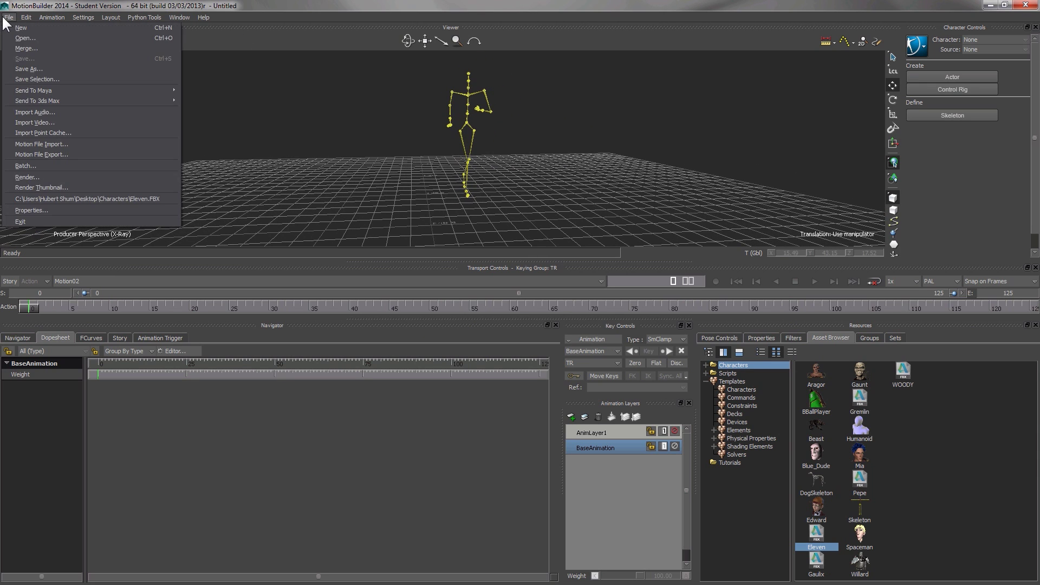
click(20, 27)
click(524, 329)
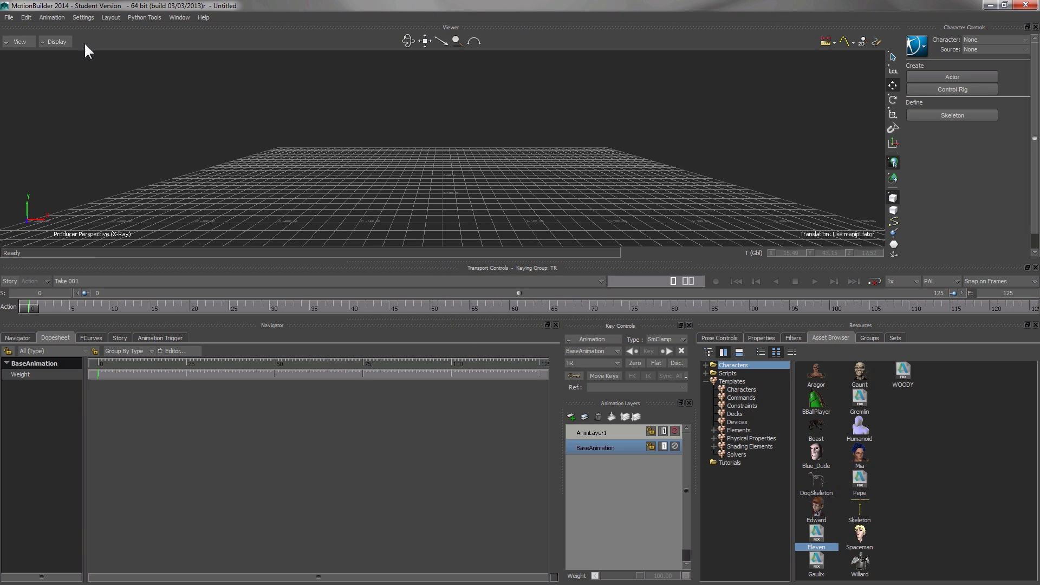
Step: Import Motion02.asf together with the edited Motion02a.amc using the default options, and check the pose at the first frame
click(9, 17)
mouse_move(26, 18)
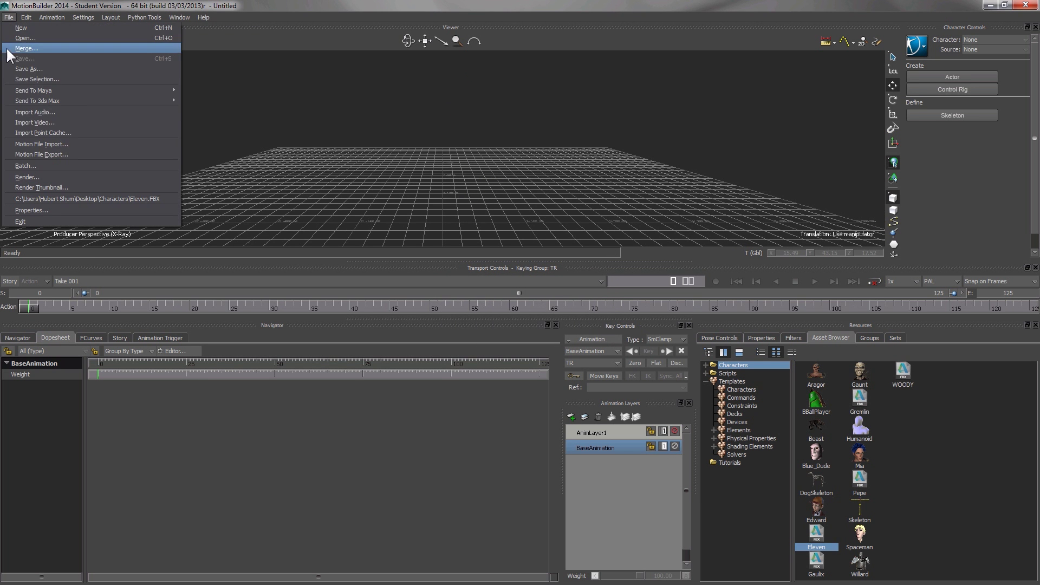
click(70, 144)
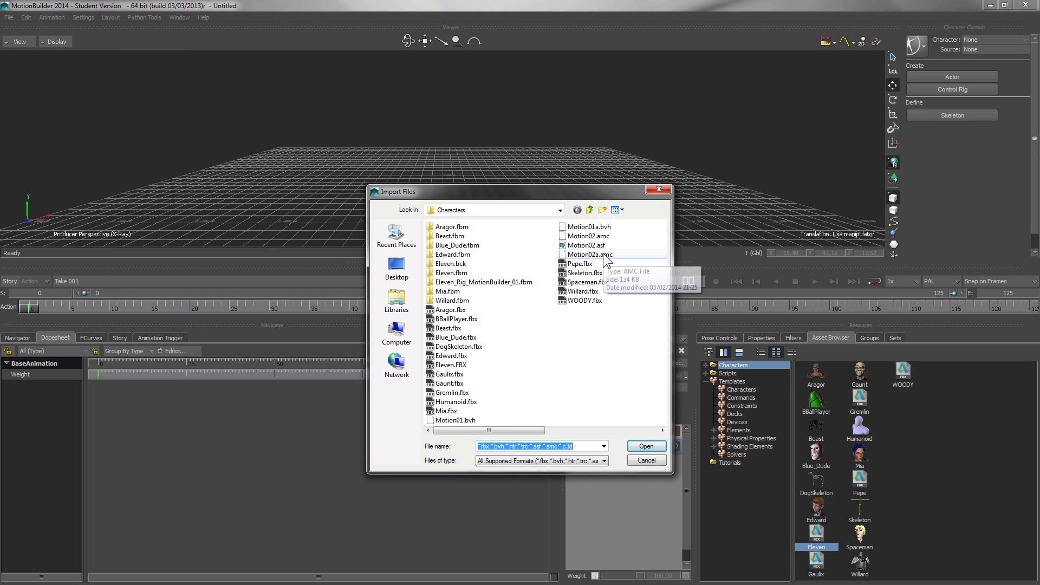
click(603, 247)
ctrl+click(607, 254)
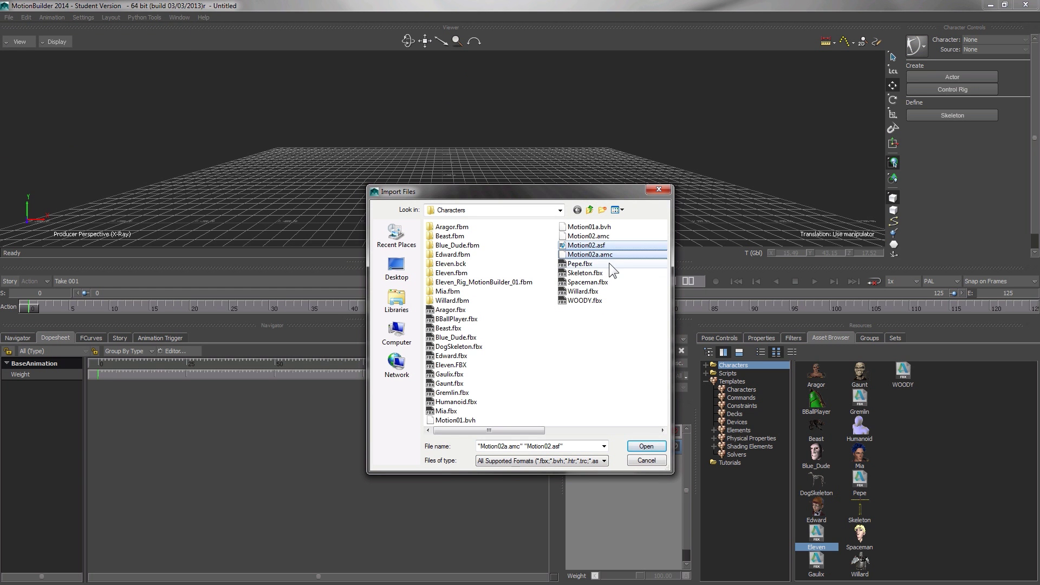
click(647, 445)
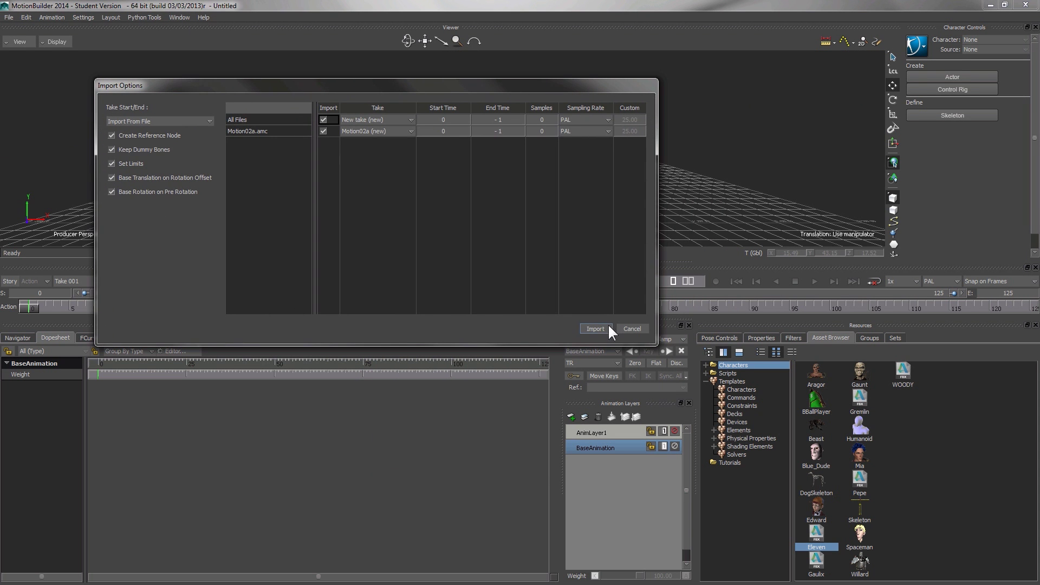
click(606, 328)
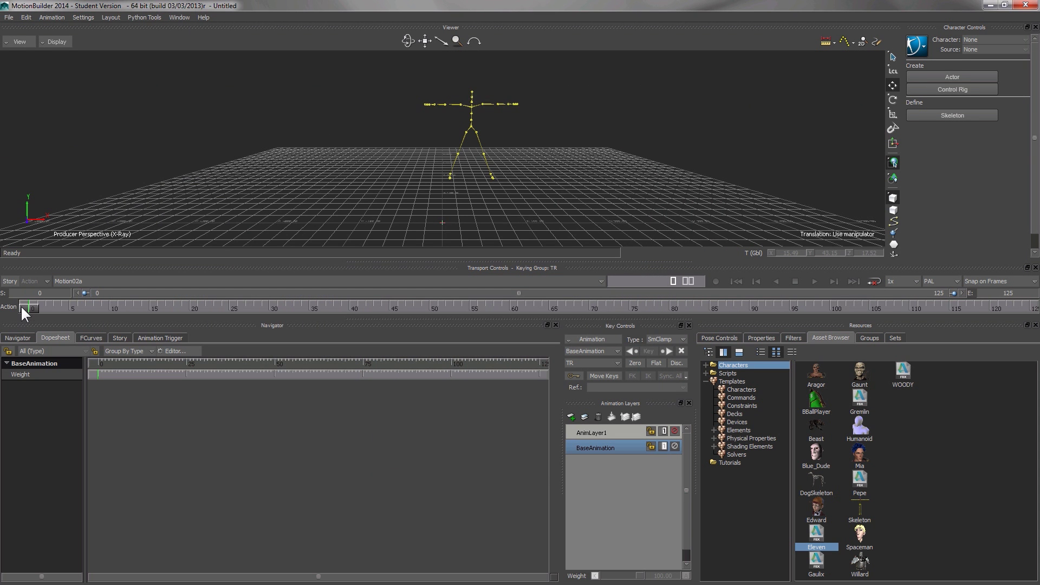
mouse_move(24, 310)
mouse_down()
mouse_move(51, 310)
mouse_move(7, 312)
mouse_move(385, 321)
mouse_move(1010, 312)
mouse_move(1003, 293)
mouse_move(199, 294)
mouse_move(9, 317)
mouse_up()
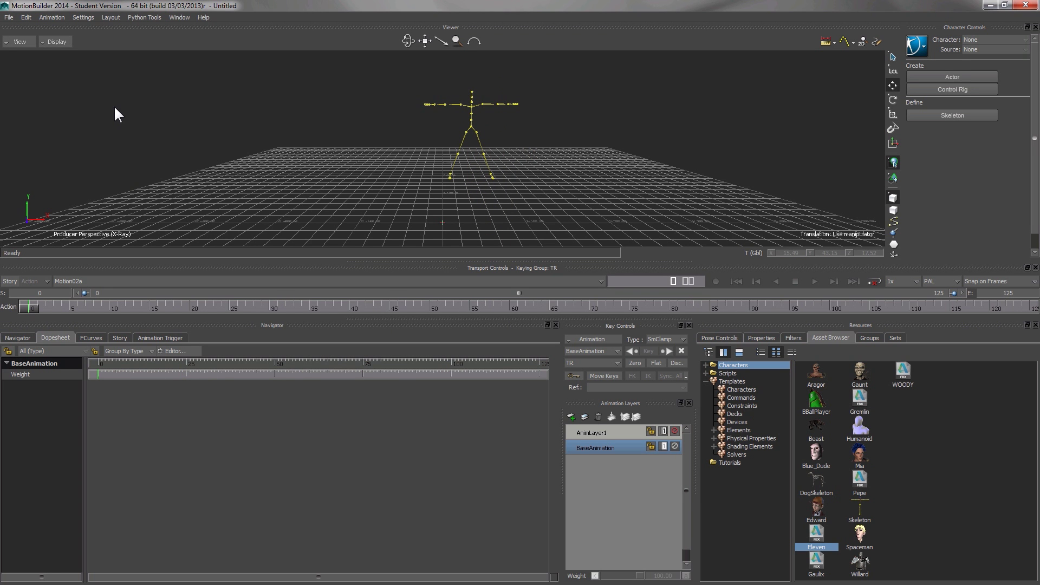